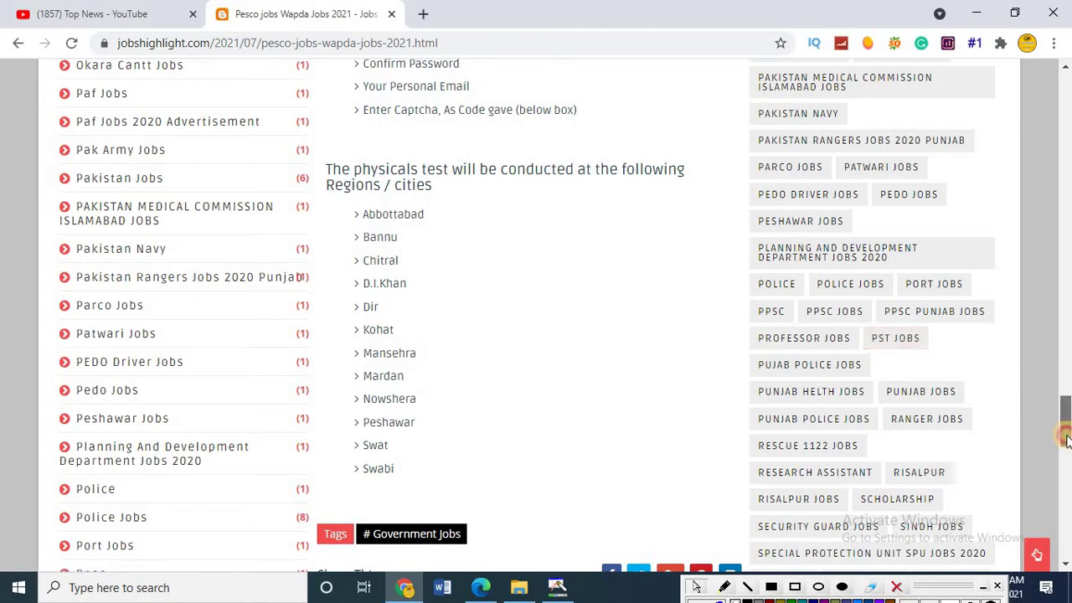
- Follow the apply online link in the job post and open the Create New Account form, marking its link with a rectangle
{"action": "left_click_drag", "start_coordinate": [1066, 439], "coordinate": [1060, 415]}
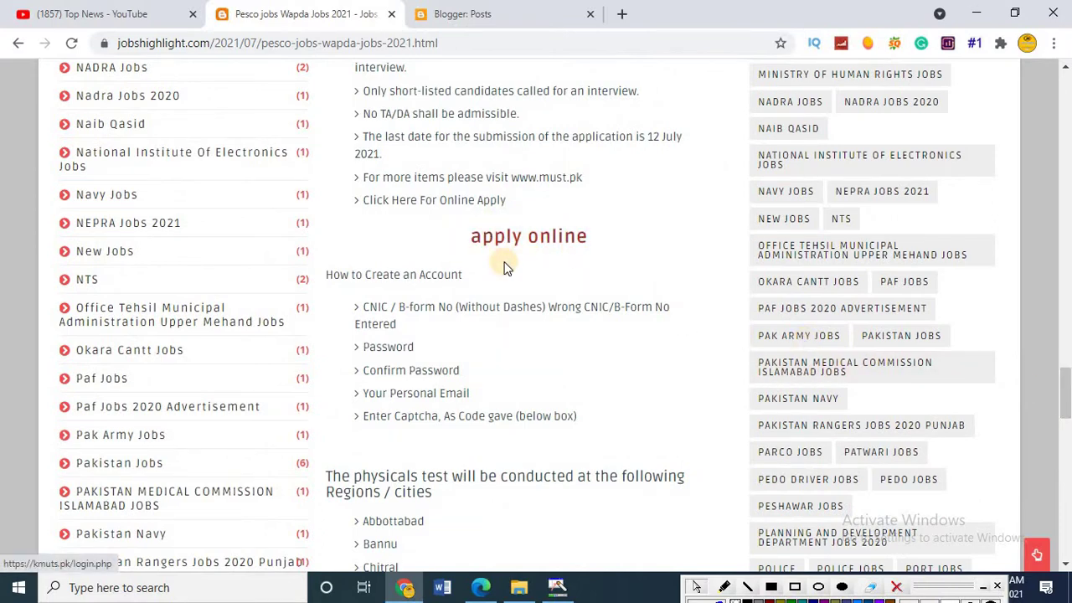
{"action": "left_click", "coordinate": [527, 241]}
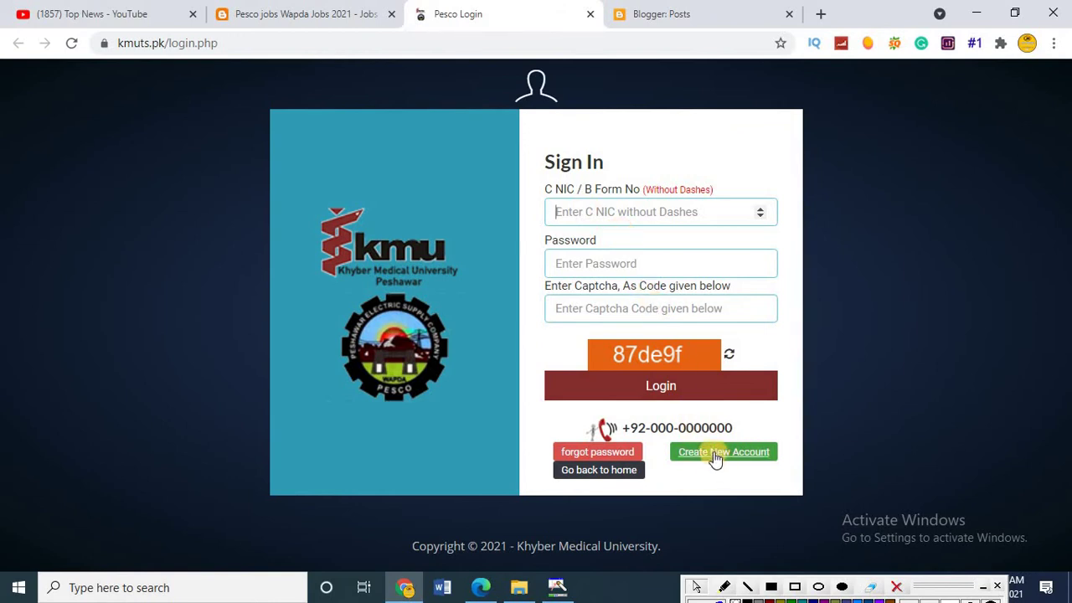
{"action": "left_click", "coordinate": [794, 587]}
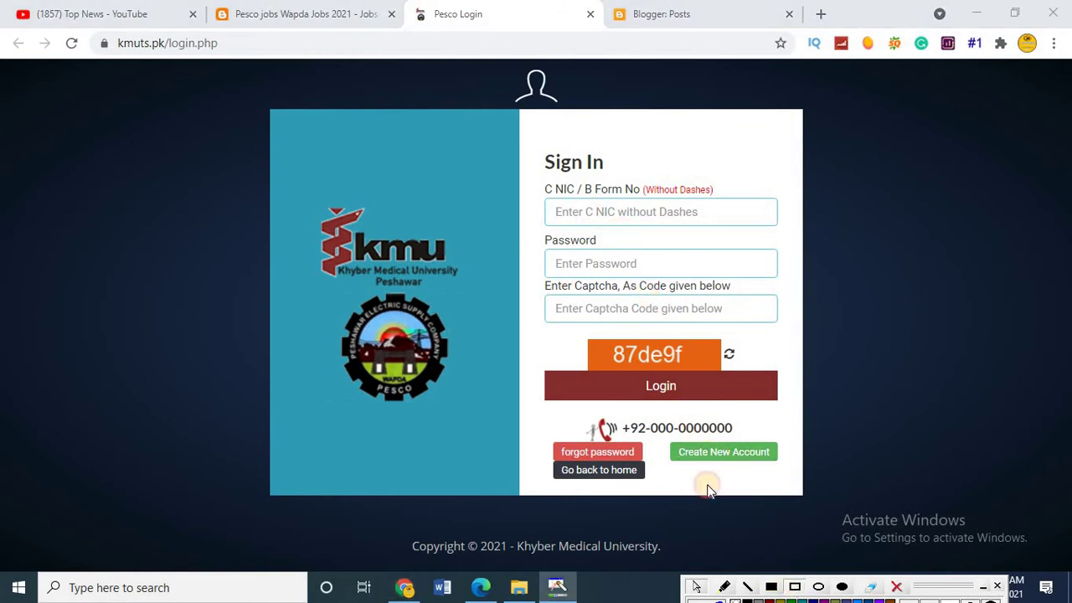
{"action": "mouse_move", "coordinate": [658, 423]}
{"action": "left_mouse_down"}
{"action": "mouse_move", "coordinate": [790, 495]}
{"action": "mouse_move", "coordinate": [798, 479]}
{"action": "left_mouse_up"}
{"action": "left_click", "coordinate": [723, 452]}
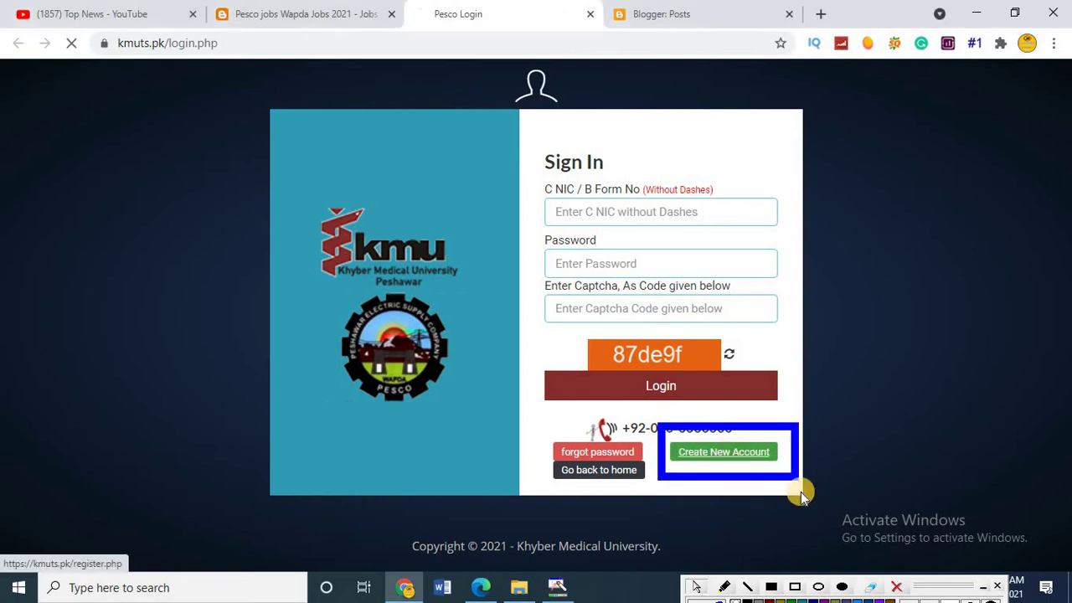
{"action": "left_click", "coordinate": [897, 588]}
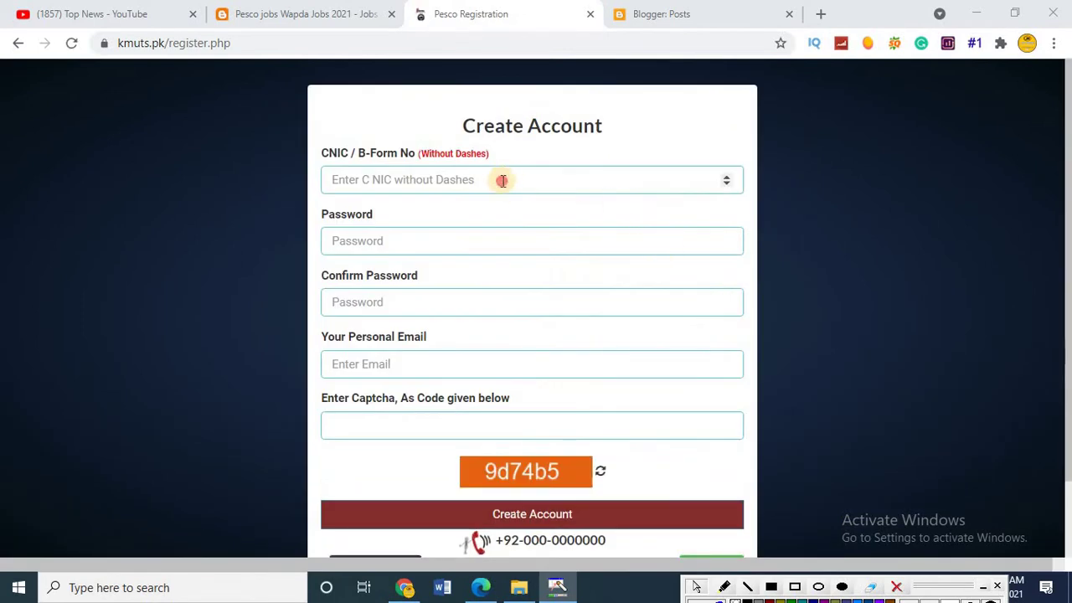
- Fill in the CNIC number, password and confirmation, personal email and captcha code, and submit the new account registration
{"action": "left_click", "coordinate": [412, 242]}
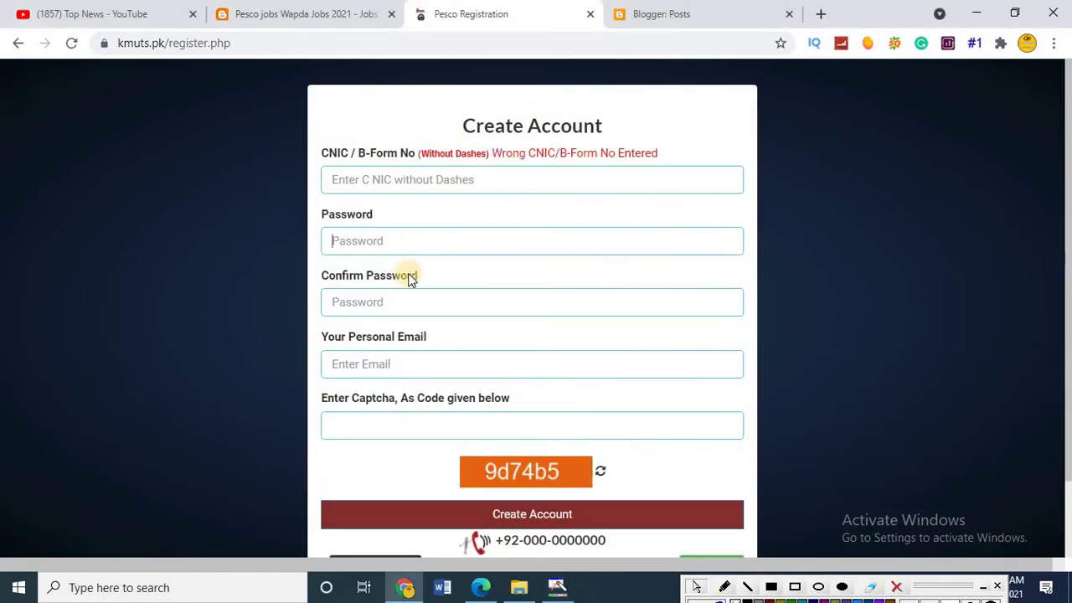
{"action": "left_click", "coordinate": [547, 202]}
{"action": "left_click", "coordinate": [432, 423]}
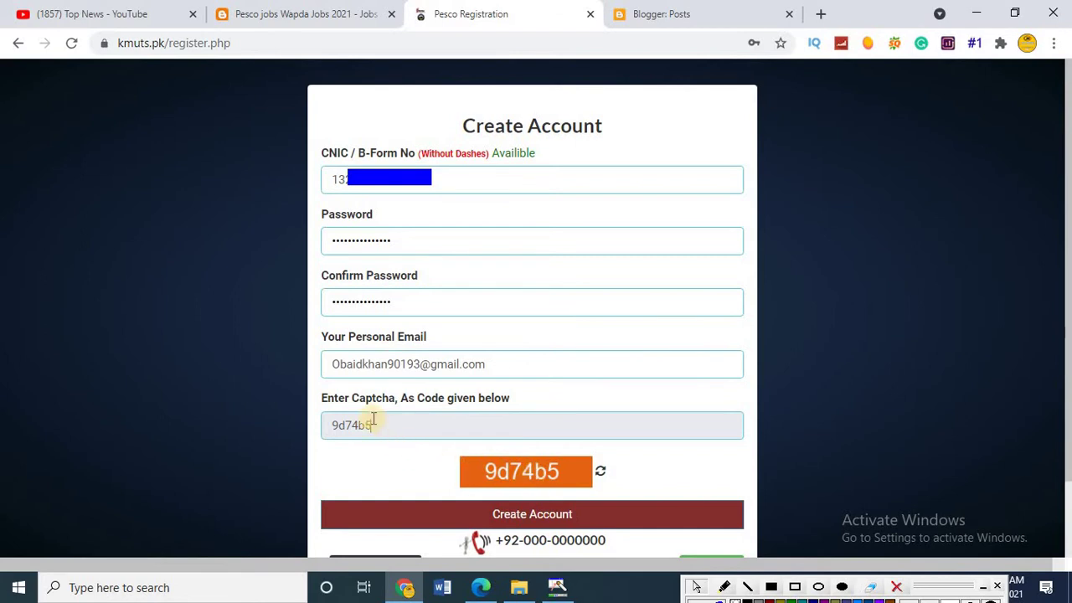
{"action": "left_click", "coordinate": [540, 519]}
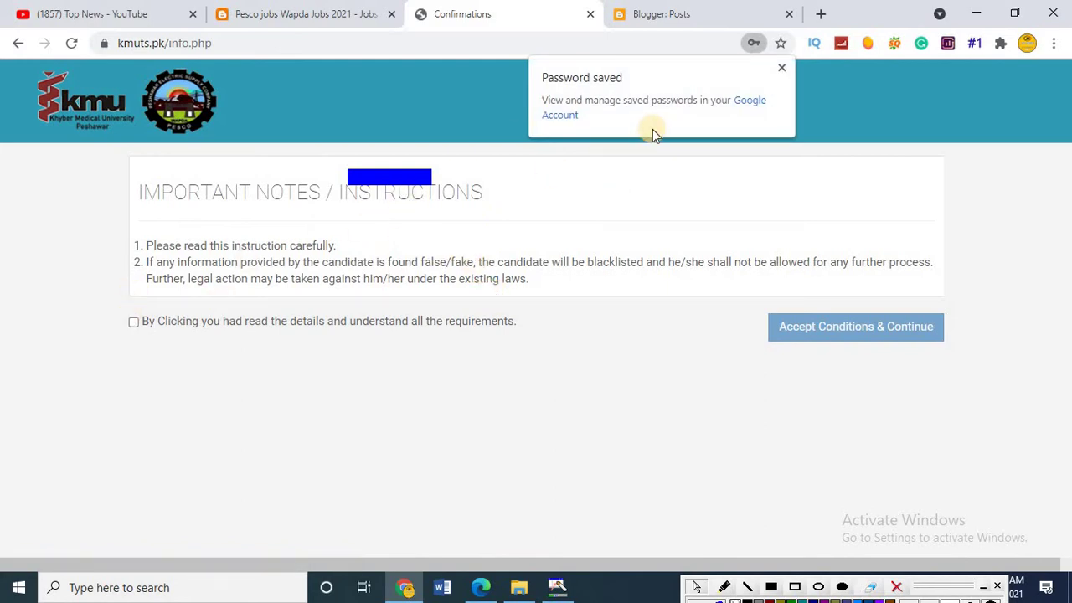
- Confirm having read and understood the instructions and requirements, and accept the conditions to continue to the profile form
{"action": "left_click", "coordinate": [132, 322]}
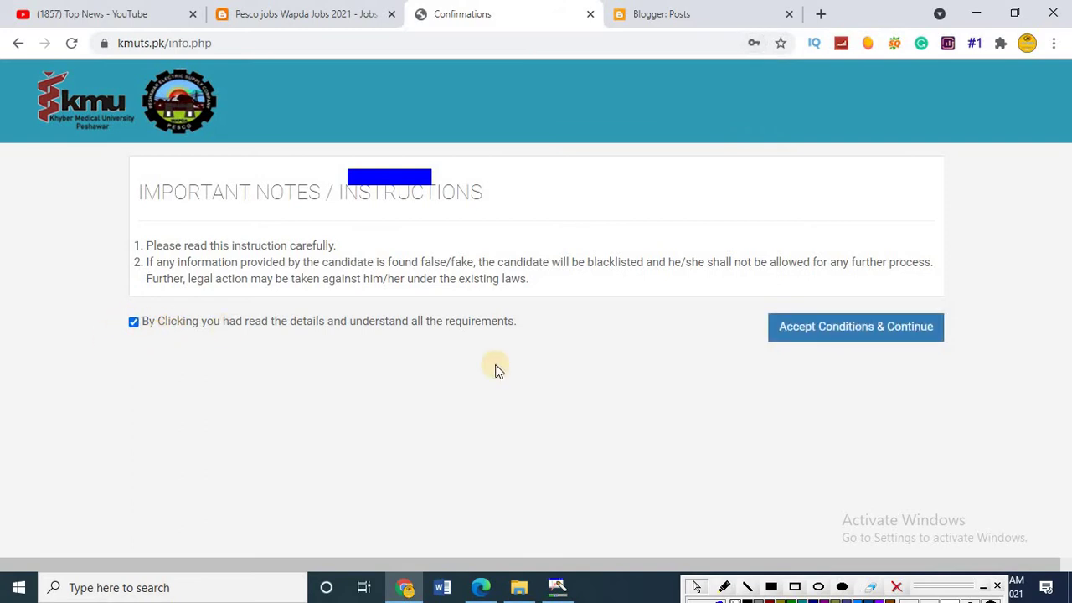
{"action": "left_click", "coordinate": [835, 327]}
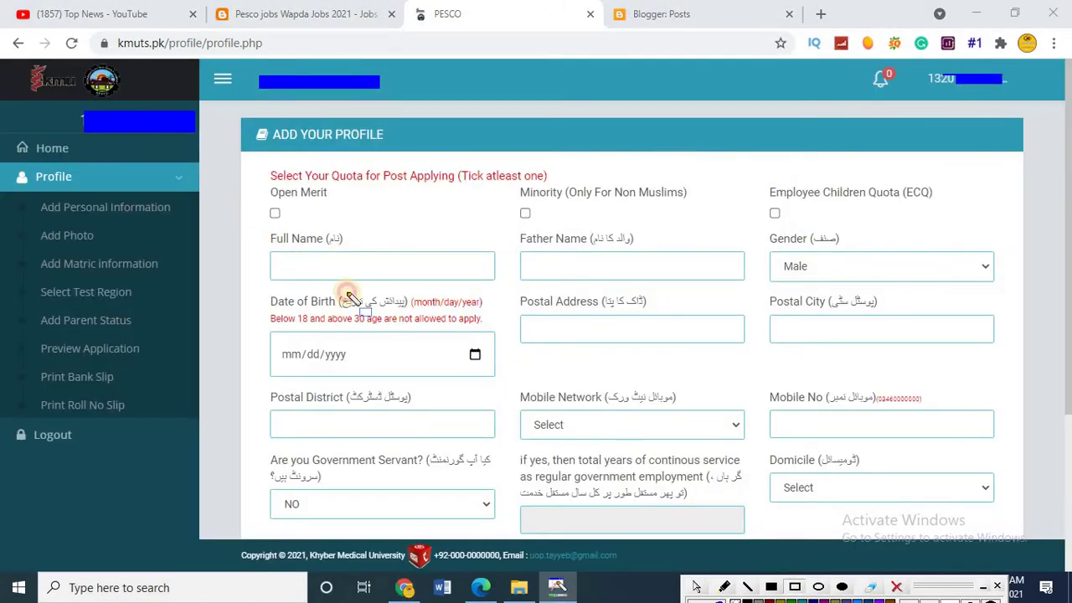
- Draw rectangles around the Full Name and Father Name fields and the Open Merit and Employee Children Quota checkboxes
{"action": "mouse_move", "coordinate": [255, 238]}
{"action": "left_mouse_down"}
{"action": "mouse_move", "coordinate": [478, 316]}
{"action": "mouse_move", "coordinate": [506, 303]}
{"action": "left_mouse_up"}
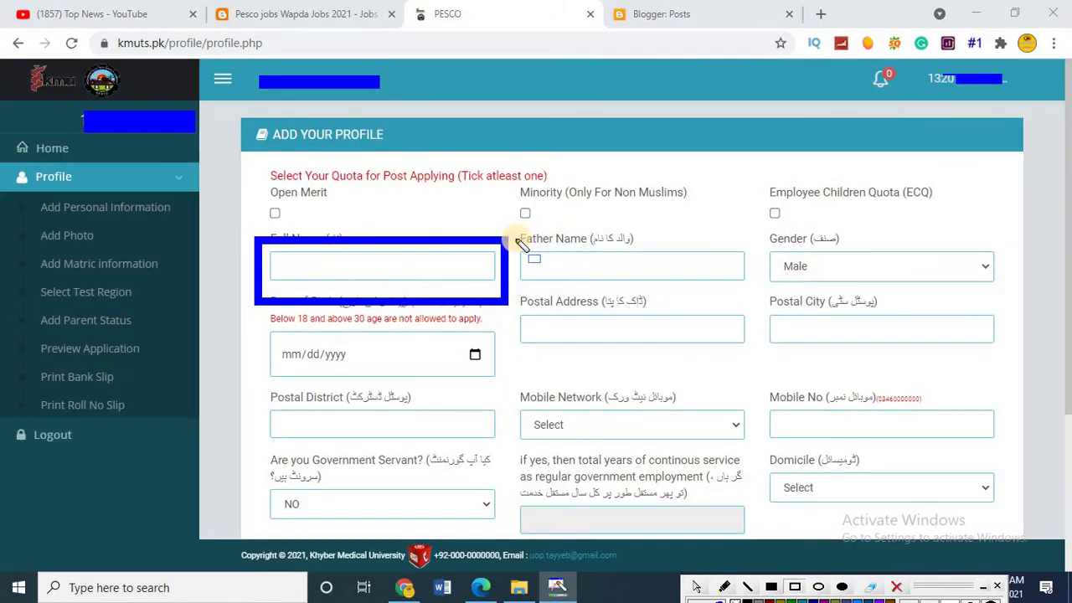
{"action": "mouse_move", "coordinate": [514, 237]}
{"action": "left_mouse_down"}
{"action": "mouse_move", "coordinate": [690, 304]}
{"action": "mouse_move", "coordinate": [762, 306]}
{"action": "mouse_move", "coordinate": [751, 295]}
{"action": "left_mouse_up"}
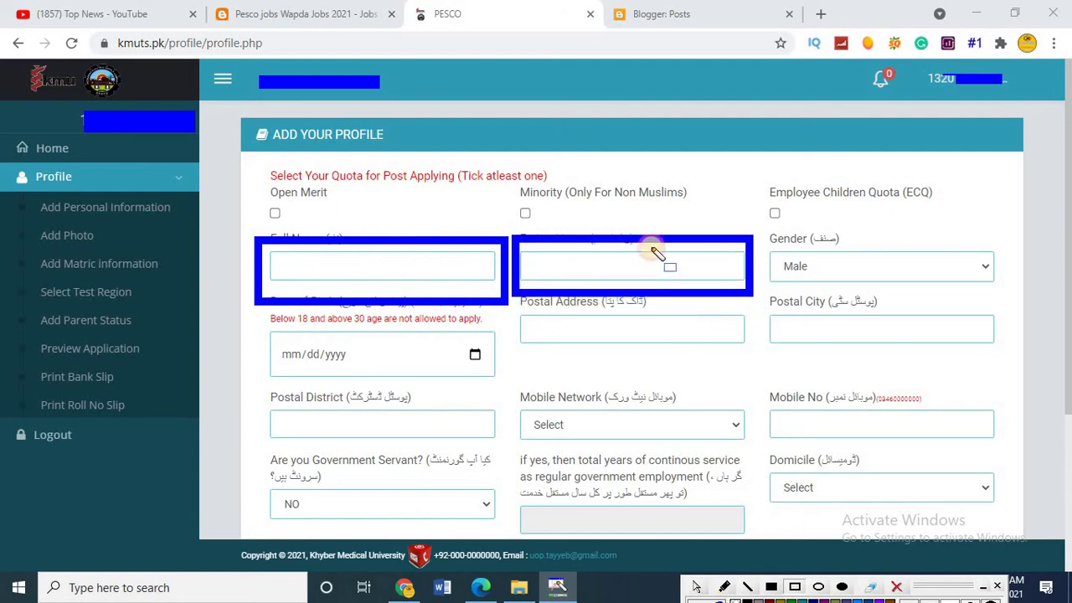
{"action": "left_click_drag", "start_coordinate": [256, 202], "coordinate": [306, 227]}
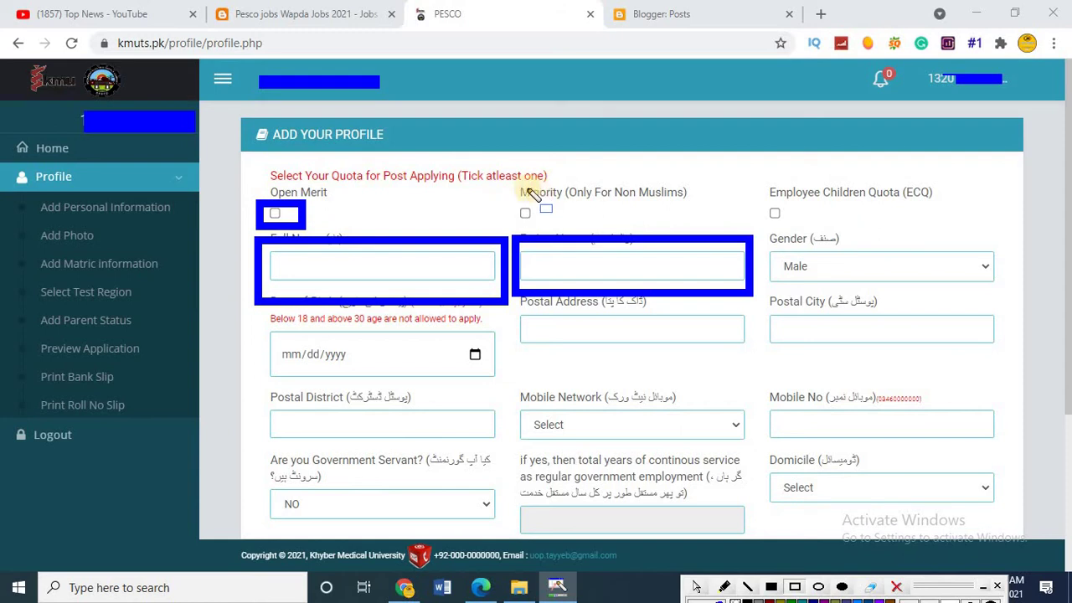
{"action": "left_click_drag", "start_coordinate": [741, 185], "coordinate": [784, 222]}
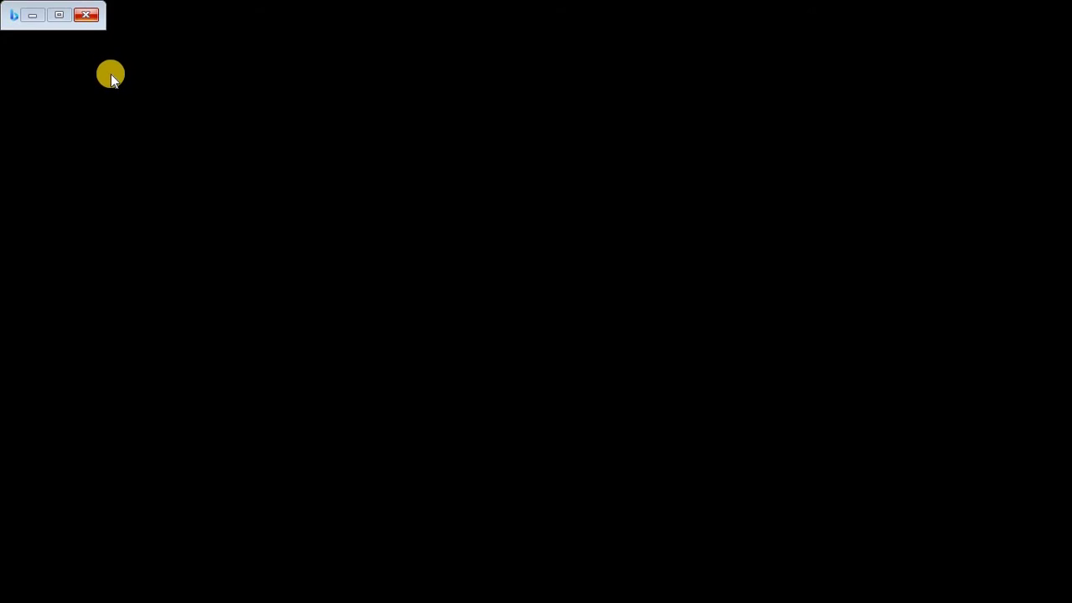
{"action": "left_click", "coordinate": [55, 6]}
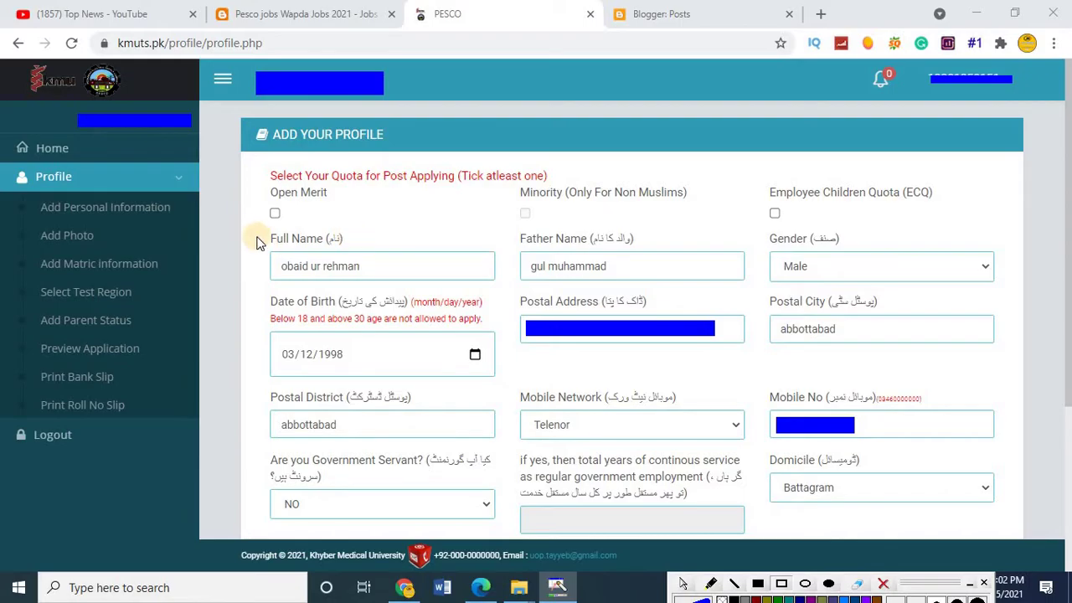
- Frame Open Merit, Full Name, Father Name, Gender, Date of Birth, Postal Address and Postal City with rectangles on the filled profile form
{"action": "mouse_move", "coordinate": [249, 233]}
{"action": "left_mouse_down"}
{"action": "mouse_move", "coordinate": [412, 312]}
{"action": "mouse_move", "coordinate": [500, 306]}
{"action": "left_mouse_up"}
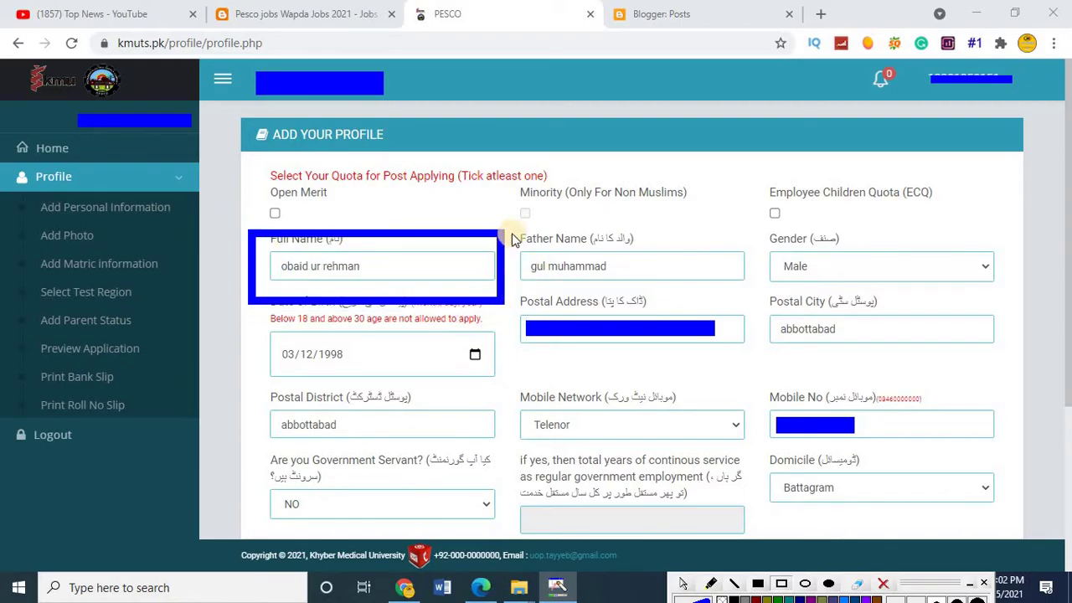
{"action": "mouse_move", "coordinate": [525, 244]}
{"action": "left_mouse_down"}
{"action": "mouse_move", "coordinate": [634, 297]}
{"action": "mouse_move", "coordinate": [752, 295]}
{"action": "left_mouse_up"}
{"action": "left_click_drag", "start_coordinate": [252, 192], "coordinate": [297, 225]}
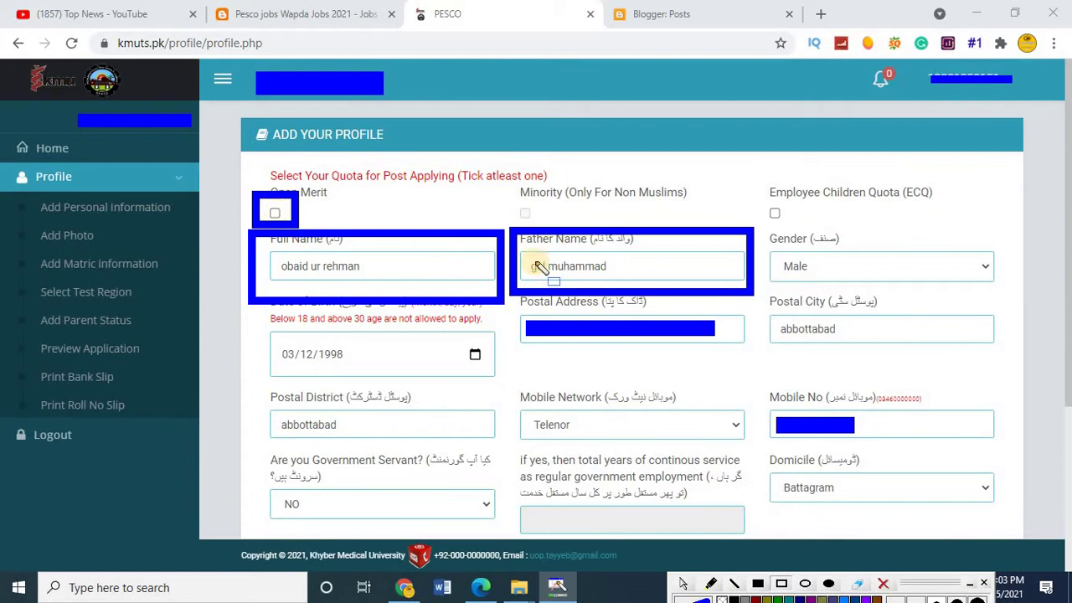
{"action": "mouse_move", "coordinate": [764, 242]}
{"action": "left_mouse_down"}
{"action": "mouse_move", "coordinate": [992, 304]}
{"action": "mouse_move", "coordinate": [1005, 293]}
{"action": "left_mouse_up"}
{"action": "mouse_move", "coordinate": [252, 319]}
{"action": "left_mouse_down"}
{"action": "mouse_move", "coordinate": [260, 332]}
{"action": "mouse_move", "coordinate": [512, 385]}
{"action": "left_mouse_up"}
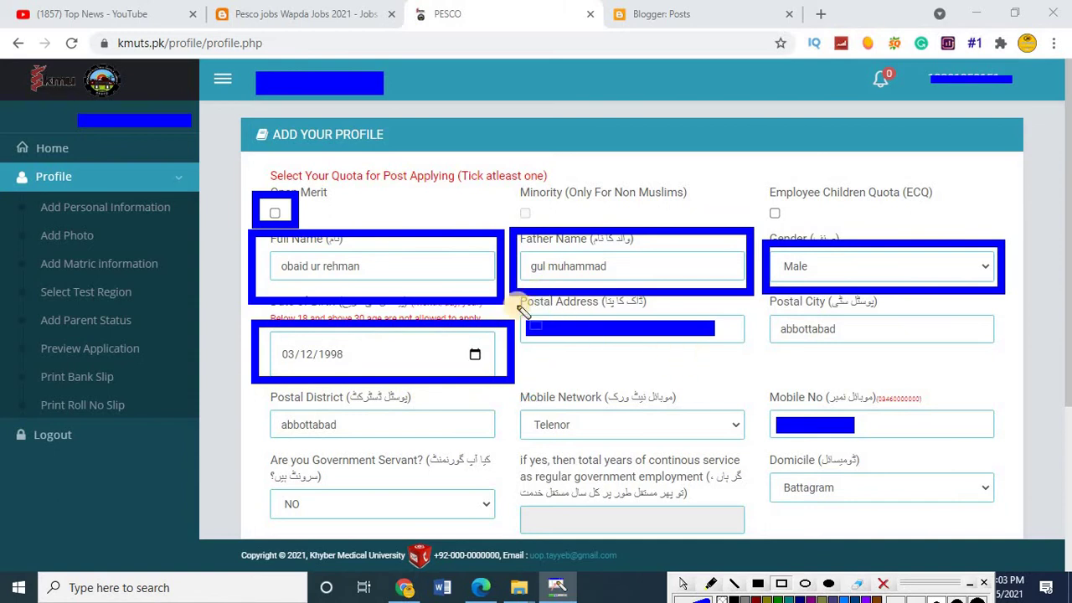
{"action": "mouse_move", "coordinate": [520, 307]}
{"action": "left_mouse_down"}
{"action": "mouse_move", "coordinate": [541, 326]}
{"action": "mouse_move", "coordinate": [732, 347]}
{"action": "mouse_move", "coordinate": [767, 362]}
{"action": "mouse_move", "coordinate": [746, 343]}
{"action": "mouse_move", "coordinate": [752, 351]}
{"action": "left_mouse_up"}
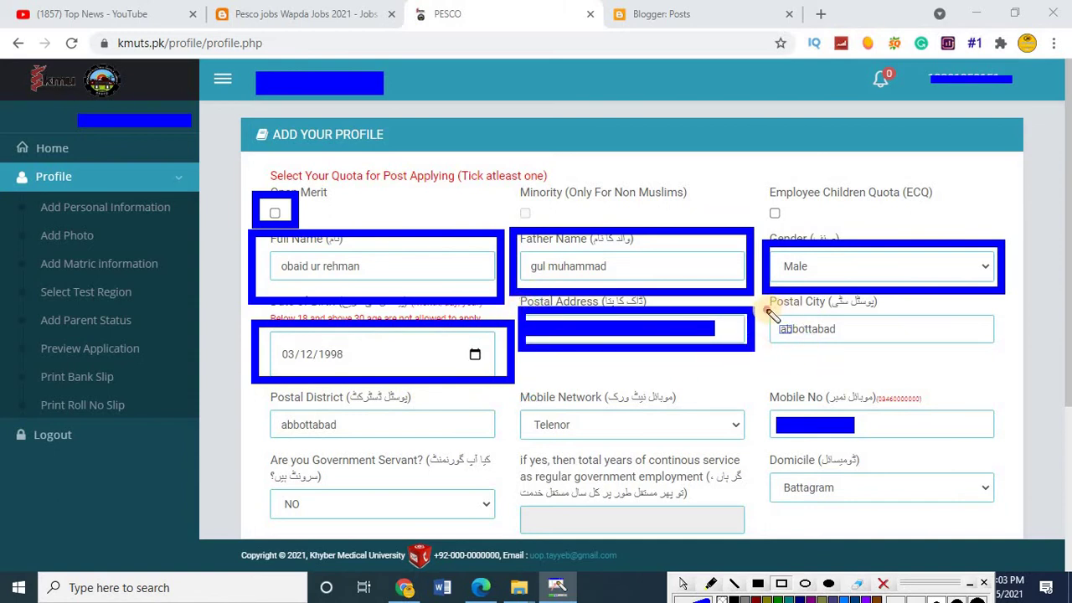
{"action": "mouse_move", "coordinate": [769, 311]}
{"action": "left_mouse_down"}
{"action": "mouse_move", "coordinate": [933, 371]}
{"action": "mouse_move", "coordinate": [967, 349]}
{"action": "mouse_move", "coordinate": [996, 350]}
{"action": "left_mouse_up"}
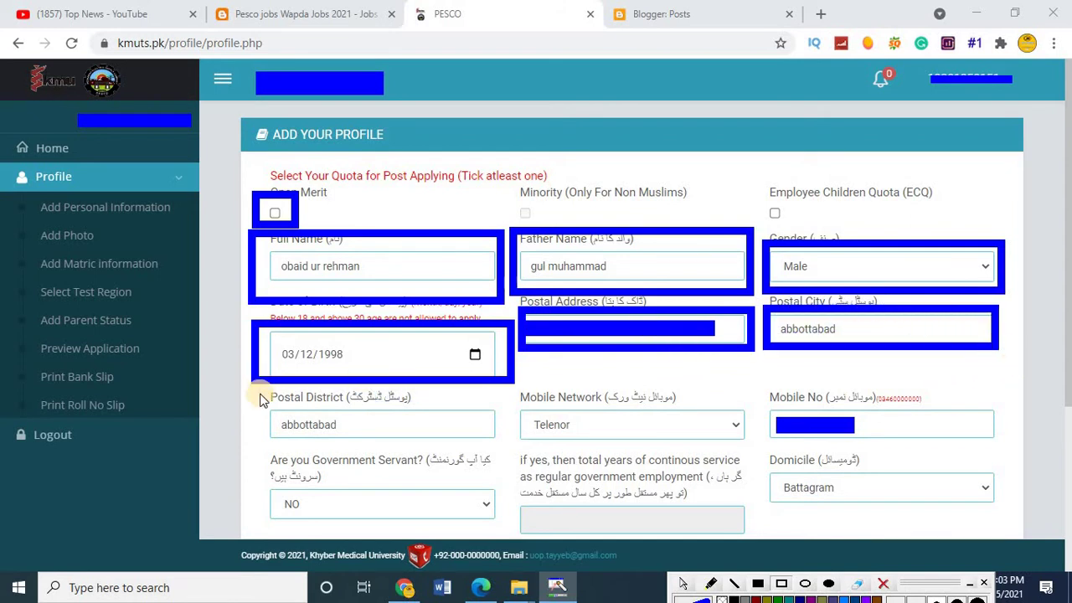
- Frame Postal District, Mobile Network, Mobile No, Government Servant, Domicile and the years of government service field with rectangles
{"action": "mouse_move", "coordinate": [260, 400]}
{"action": "left_mouse_down"}
{"action": "mouse_move", "coordinate": [380, 461]}
{"action": "mouse_move", "coordinate": [516, 442]}
{"action": "mouse_move", "coordinate": [502, 446]}
{"action": "left_mouse_up"}
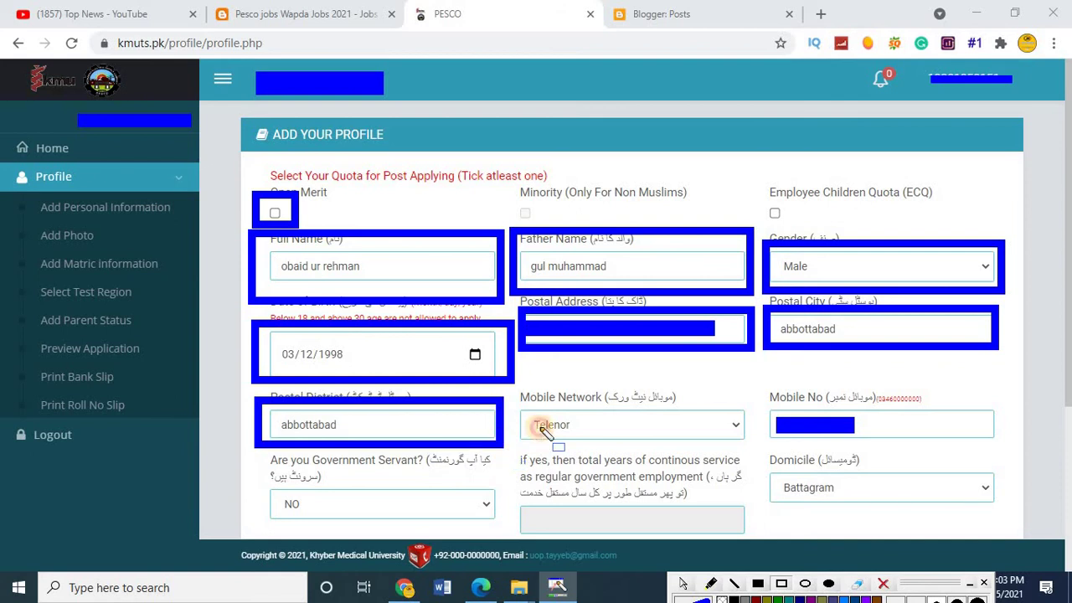
{"action": "mouse_move", "coordinate": [520, 397]}
{"action": "left_mouse_down"}
{"action": "mouse_move", "coordinate": [590, 456]}
{"action": "mouse_move", "coordinate": [706, 448]}
{"action": "mouse_move", "coordinate": [748, 459]}
{"action": "mouse_move", "coordinate": [754, 449]}
{"action": "left_mouse_up"}
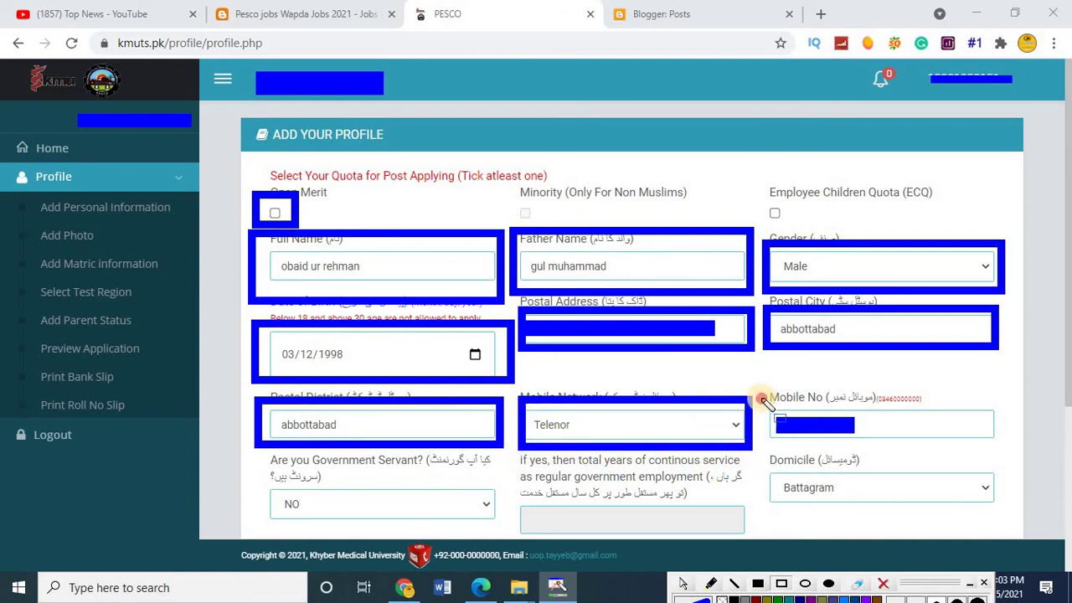
{"action": "mouse_move", "coordinate": [763, 399]}
{"action": "left_mouse_down"}
{"action": "mouse_move", "coordinate": [844, 455]}
{"action": "mouse_move", "coordinate": [972, 440]}
{"action": "mouse_move", "coordinate": [1011, 455]}
{"action": "left_mouse_up"}
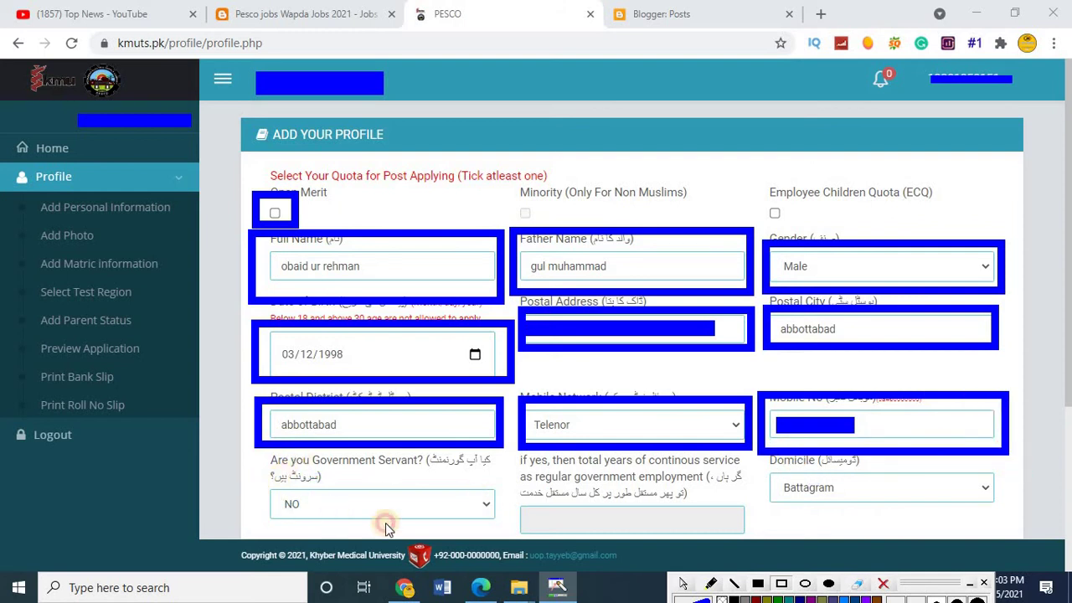
{"action": "mouse_move", "coordinate": [250, 484]}
{"action": "left_mouse_down"}
{"action": "mouse_move", "coordinate": [507, 536]}
{"action": "mouse_move", "coordinate": [502, 524]}
{"action": "left_mouse_up"}
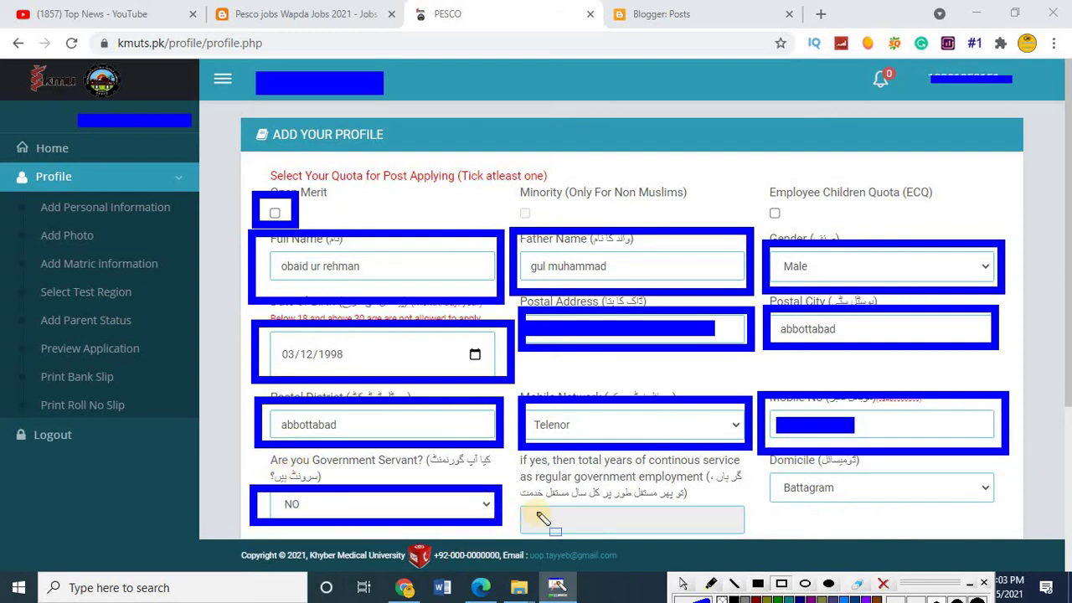
{"action": "mouse_move", "coordinate": [767, 461]}
{"action": "left_mouse_down"}
{"action": "mouse_move", "coordinate": [910, 503]}
{"action": "mouse_move", "coordinate": [1000, 550]}
{"action": "mouse_move", "coordinate": [1016, 510]}
{"action": "mouse_move", "coordinate": [1007, 511]}
{"action": "left_mouse_up"}
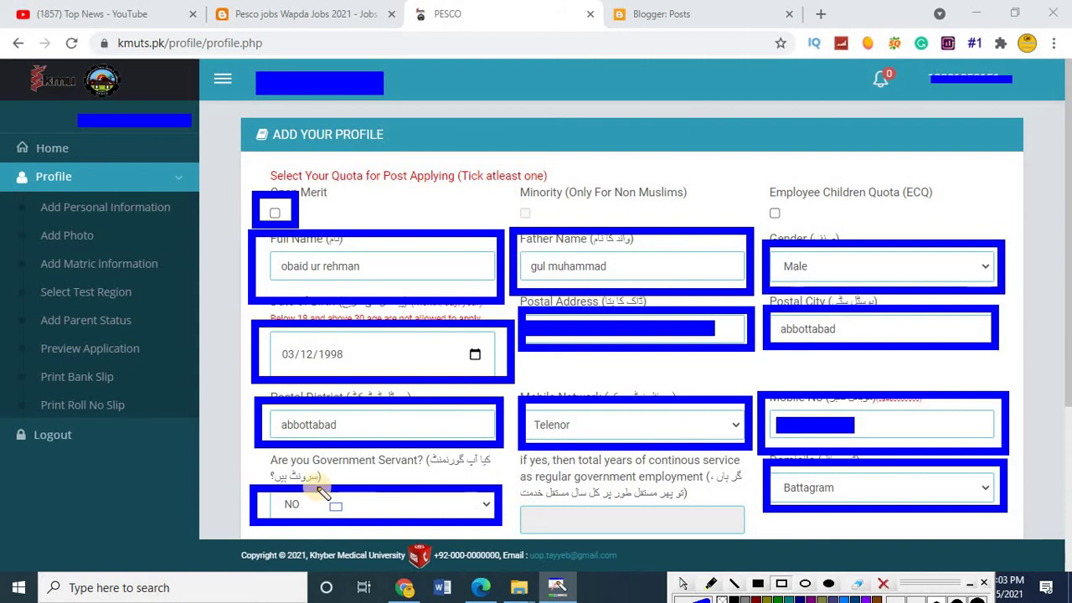
{"action": "mouse_move", "coordinate": [525, 502]}
{"action": "left_mouse_down"}
{"action": "mouse_move", "coordinate": [749, 533]}
{"action": "mouse_move", "coordinate": [748, 543]}
{"action": "left_mouse_up"}
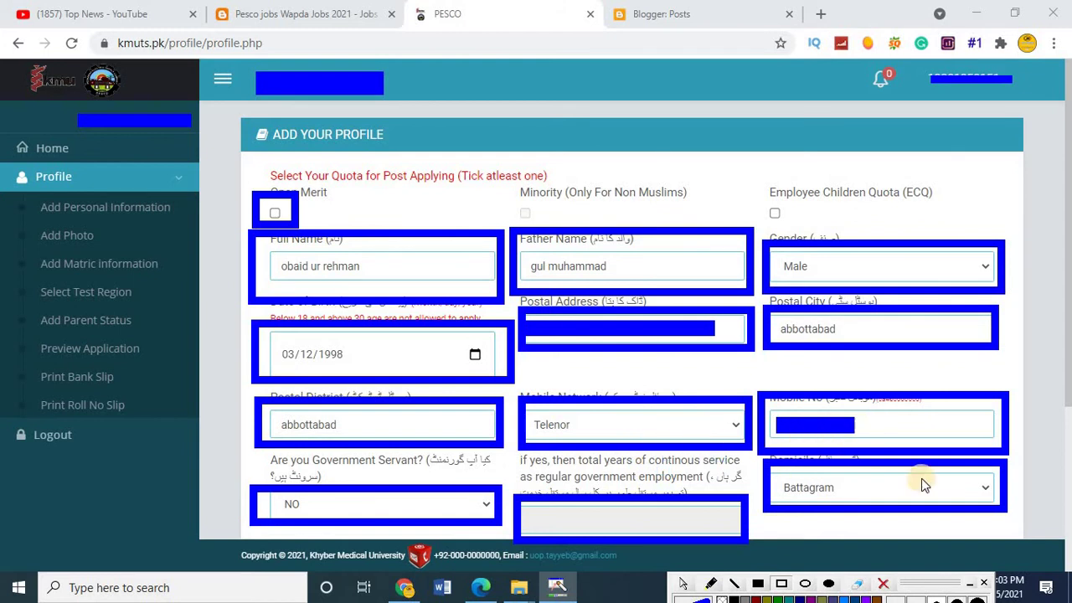
- Clear the drawn rectangles and frame the Religion field and the dismissed-or-penalized question further down the form
{"action": "left_click", "coordinate": [883, 584]}
{"action": "scroll", "coordinate": [402, 351], "scroll_direction": "down", "scroll_amount": 3}
{"action": "mouse_move", "coordinate": [260, 323]}
{"action": "left_mouse_down"}
{"action": "mouse_move", "coordinate": [402, 352]}
{"action": "mouse_move", "coordinate": [670, 368]}
{"action": "mouse_move", "coordinate": [829, 409]}
{"action": "mouse_move", "coordinate": [1005, 375]}
{"action": "left_mouse_up"}
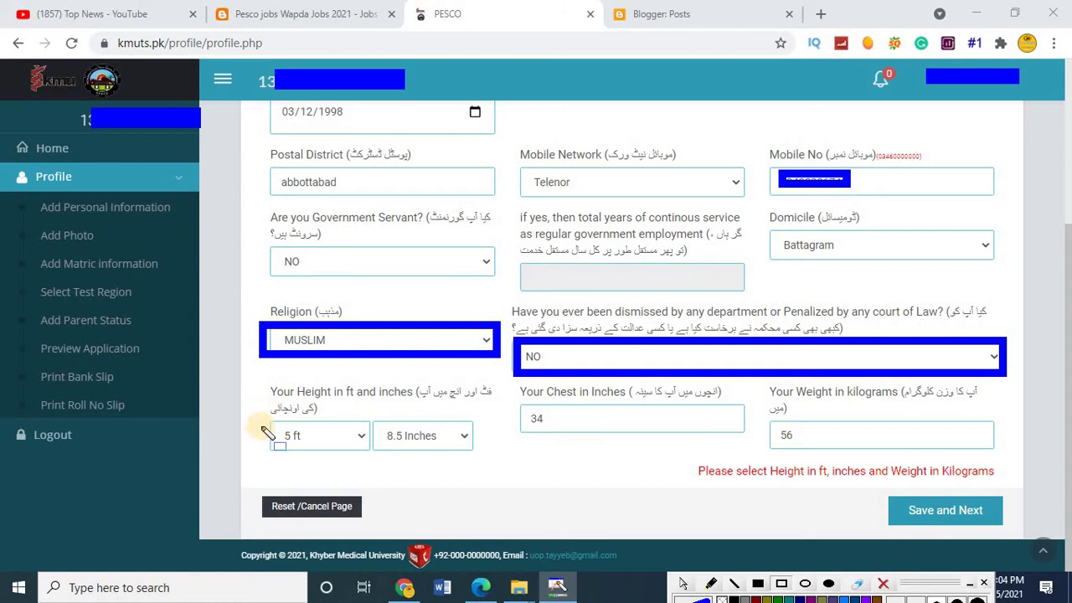
- Frame the height in feet and inches, chest in inches and weight in kilograms fields with rectangles
{"action": "mouse_move", "coordinate": [257, 412]}
{"action": "left_mouse_down"}
{"action": "mouse_move", "coordinate": [474, 472]}
{"action": "mouse_move", "coordinate": [494, 463]}
{"action": "mouse_move", "coordinate": [479, 472]}
{"action": "left_mouse_up"}
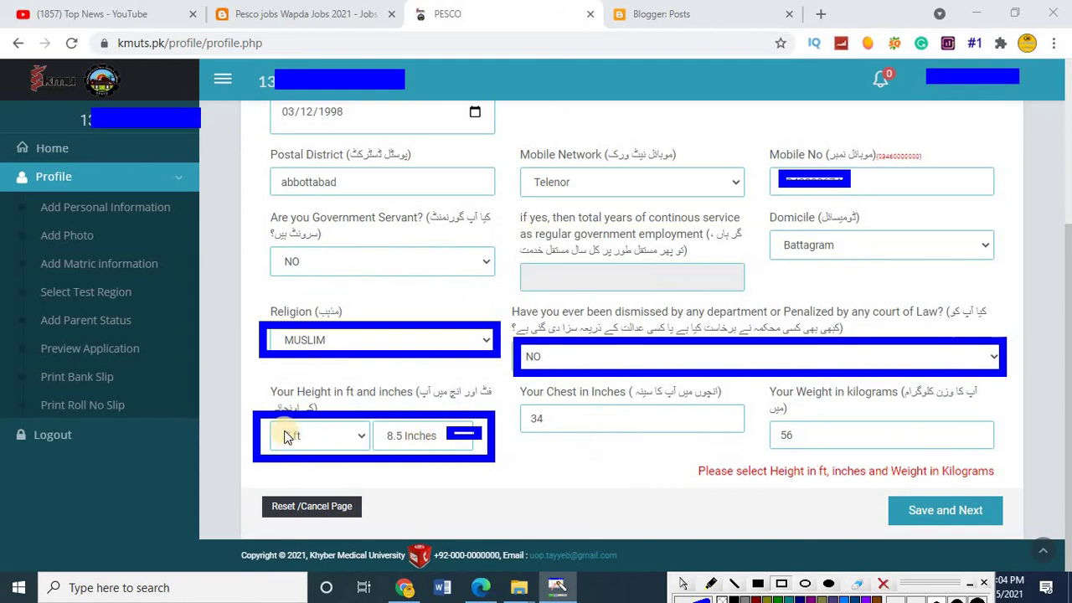
{"action": "mouse_move", "coordinate": [275, 425]}
{"action": "left_mouse_down"}
{"action": "mouse_move", "coordinate": [390, 455]}
{"action": "mouse_move", "coordinate": [375, 457]}
{"action": "mouse_move", "coordinate": [479, 467]}
{"action": "mouse_move", "coordinate": [487, 457]}
{"action": "left_mouse_up"}
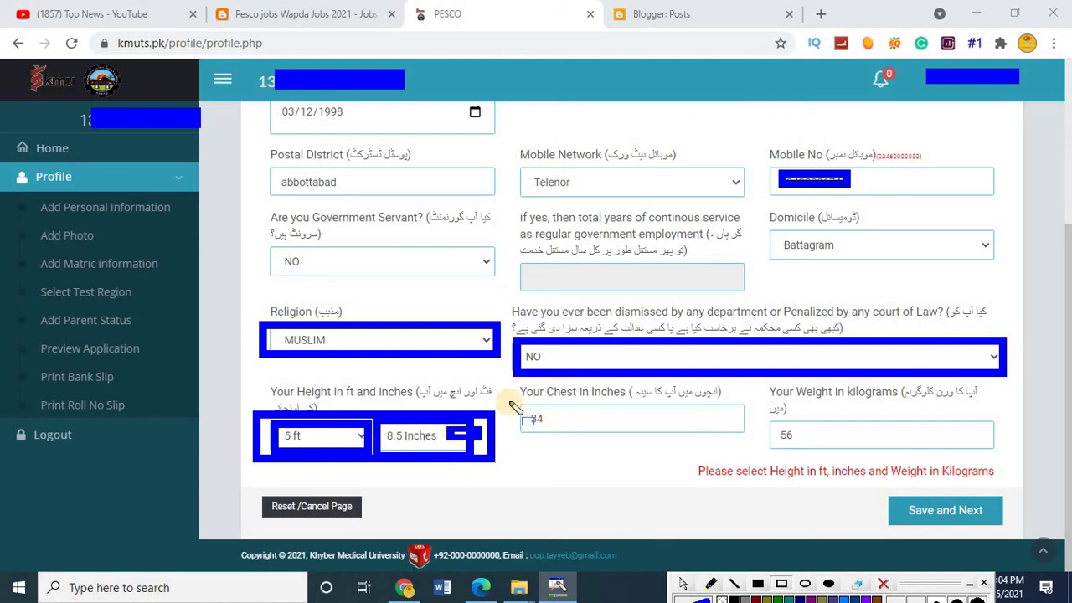
{"action": "mouse_move", "coordinate": [508, 399]}
{"action": "left_mouse_down"}
{"action": "mouse_move", "coordinate": [662, 461]}
{"action": "mouse_move", "coordinate": [758, 474]}
{"action": "mouse_move", "coordinate": [754, 452]}
{"action": "mouse_move", "coordinate": [957, 474]}
{"action": "mouse_move", "coordinate": [1000, 461]}
{"action": "left_mouse_up"}
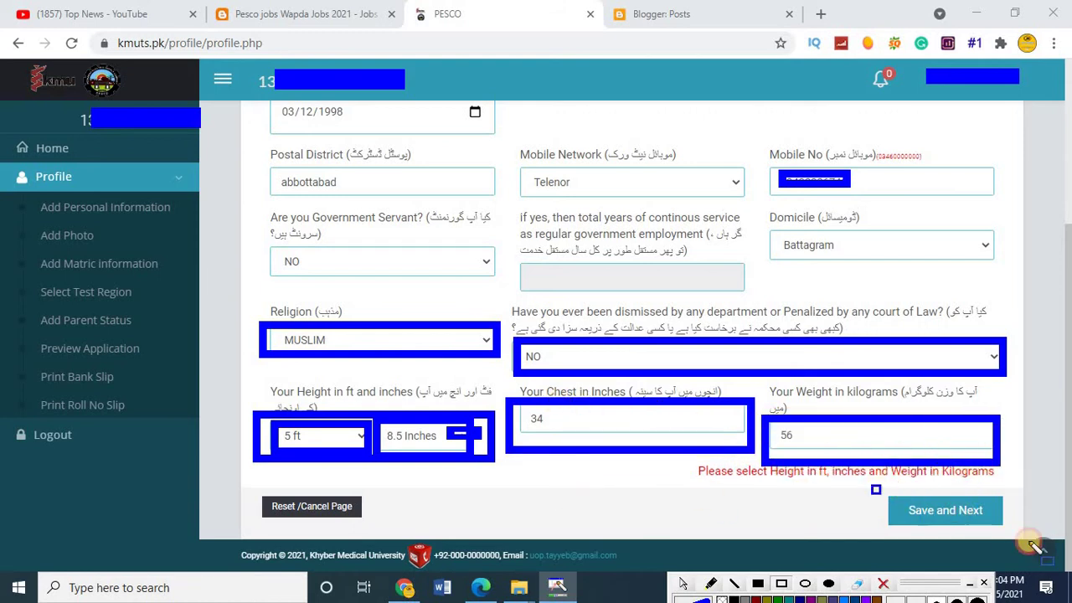
- Mark Save and Next with a rectangle, and save the completed profile to proceed to the photo page
{"action": "left_click_drag", "start_coordinate": [873, 486], "coordinate": [1008, 531]}
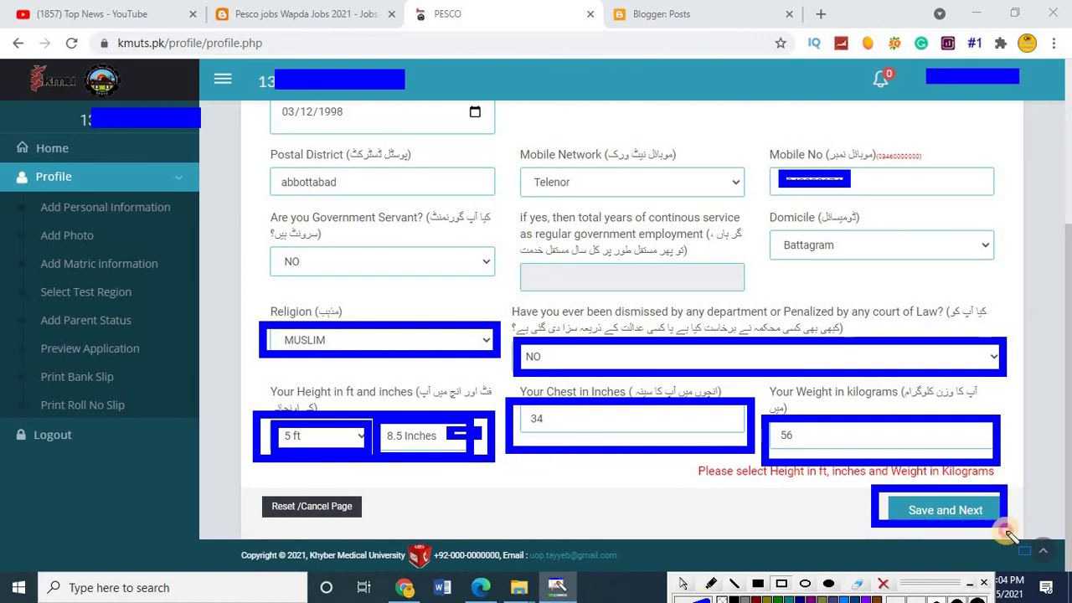
{"action": "left_click", "coordinate": [970, 584]}
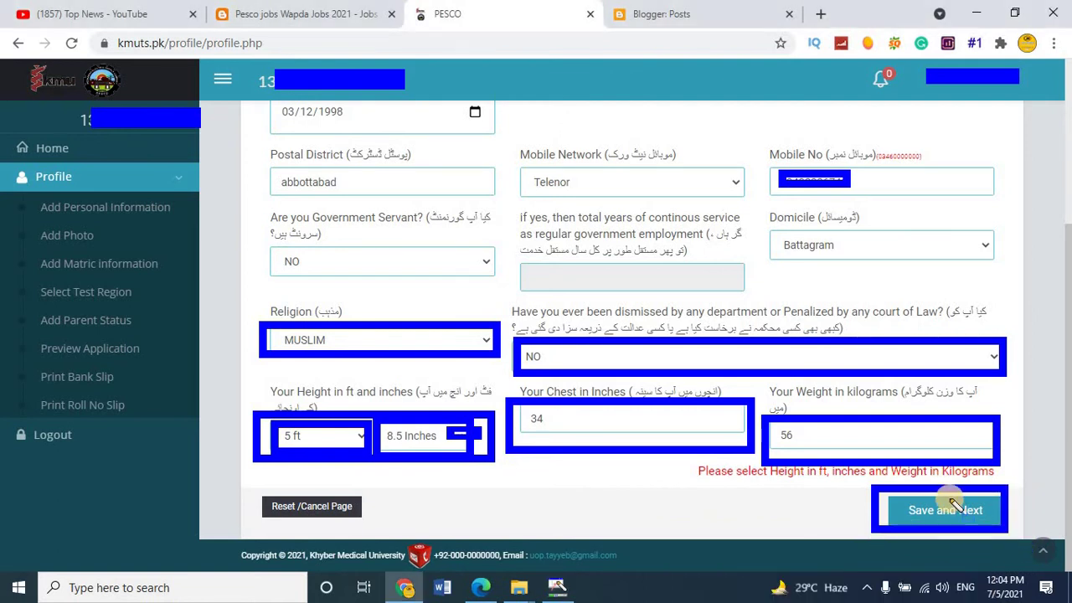
{"action": "left_click", "coordinate": [950, 513]}
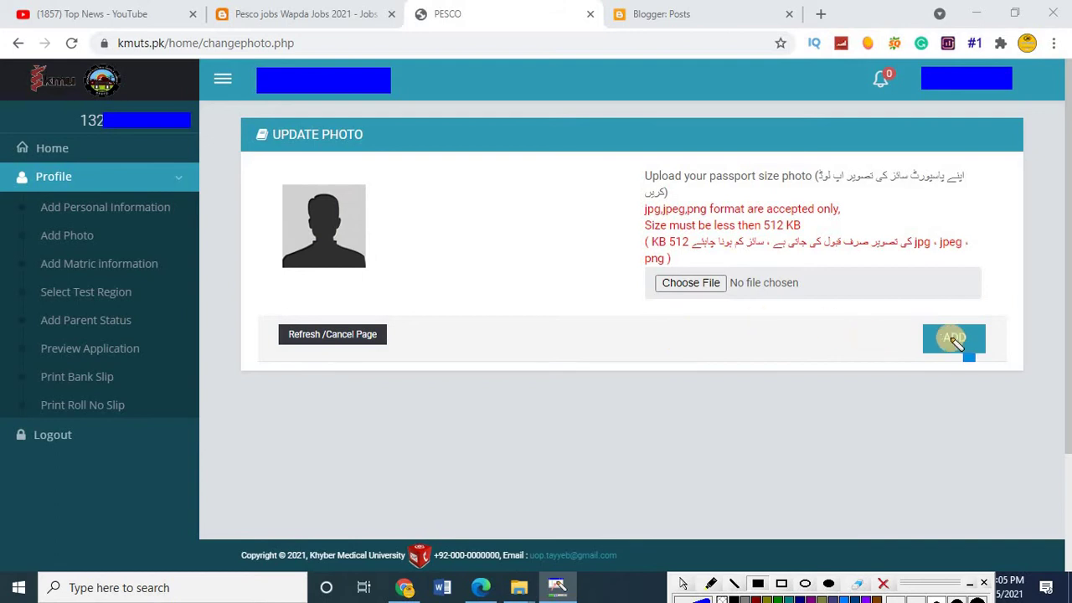
- Choose the applicant's passport-size PNG photo from the Downloads folder and add it to the application
{"action": "left_click", "coordinate": [711, 287]}
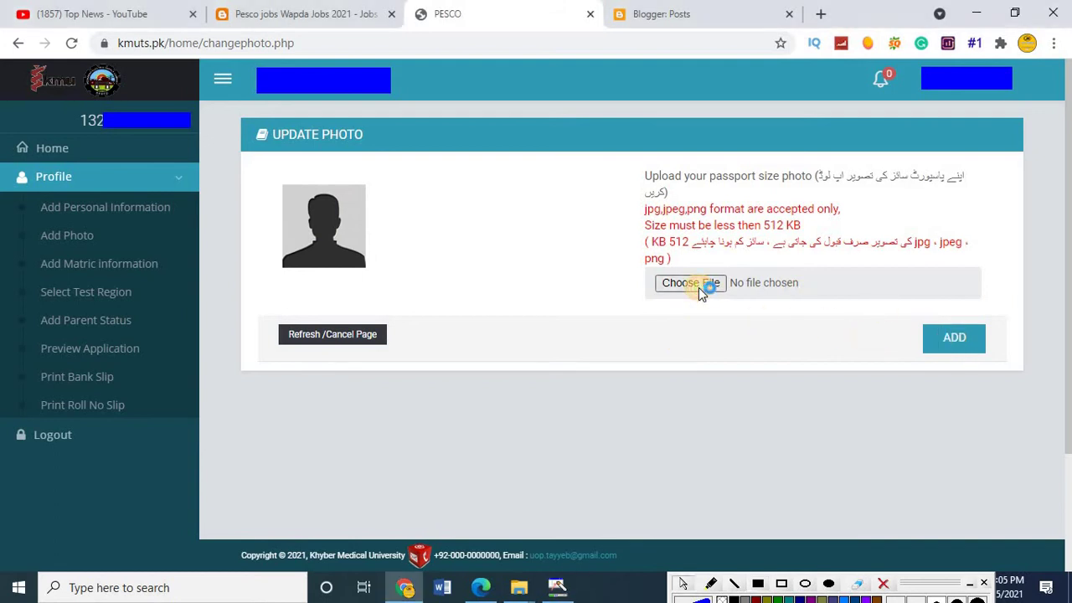
{"action": "left_click", "coordinate": [725, 282]}
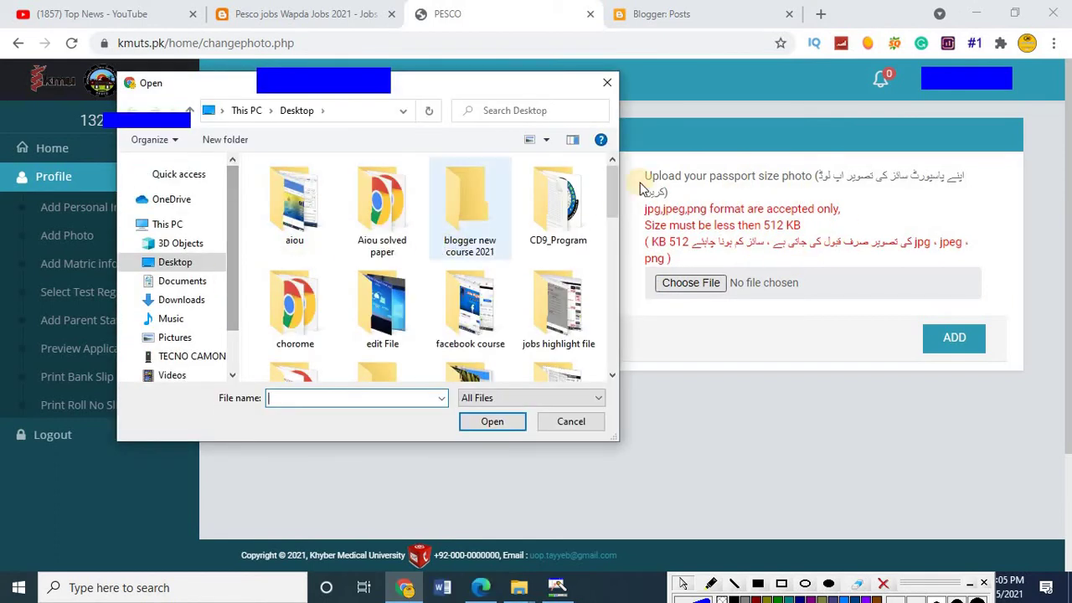
{"action": "left_click_drag", "start_coordinate": [612, 178], "coordinate": [612, 379]}
{"action": "left_click_drag", "start_coordinate": [613, 268], "coordinate": [569, 205]}
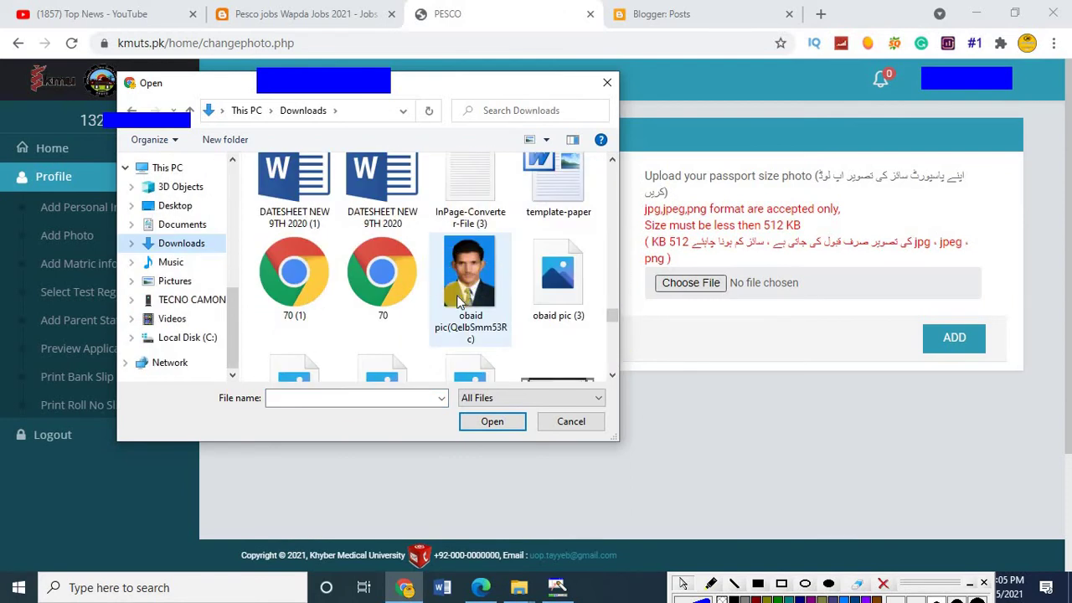
{"action": "left_click", "coordinate": [469, 272]}
{"action": "left_click", "coordinate": [493, 421]}
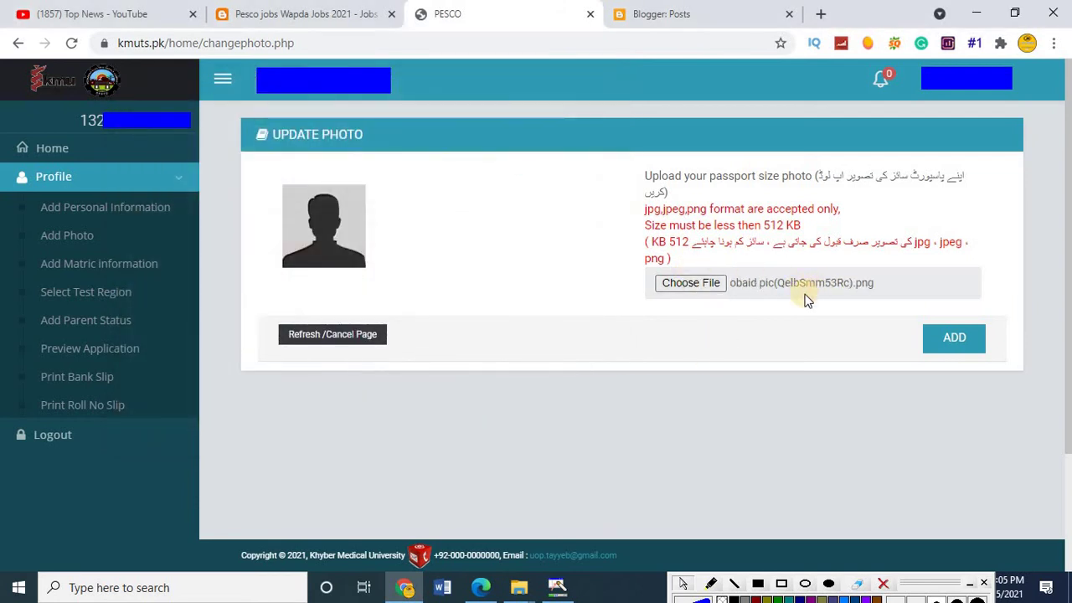
{"action": "left_click", "coordinate": [945, 344]}
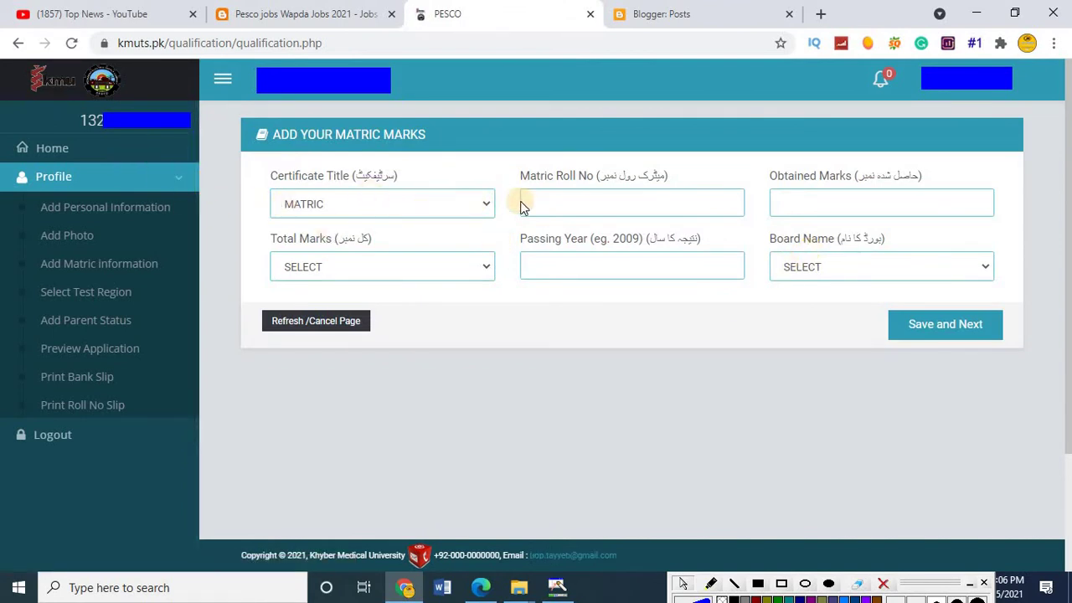
- Fill in the matric marks with 711 obtained marks, 1100 total marks and passing year 2014
{"action": "left_click", "coordinate": [557, 202]}
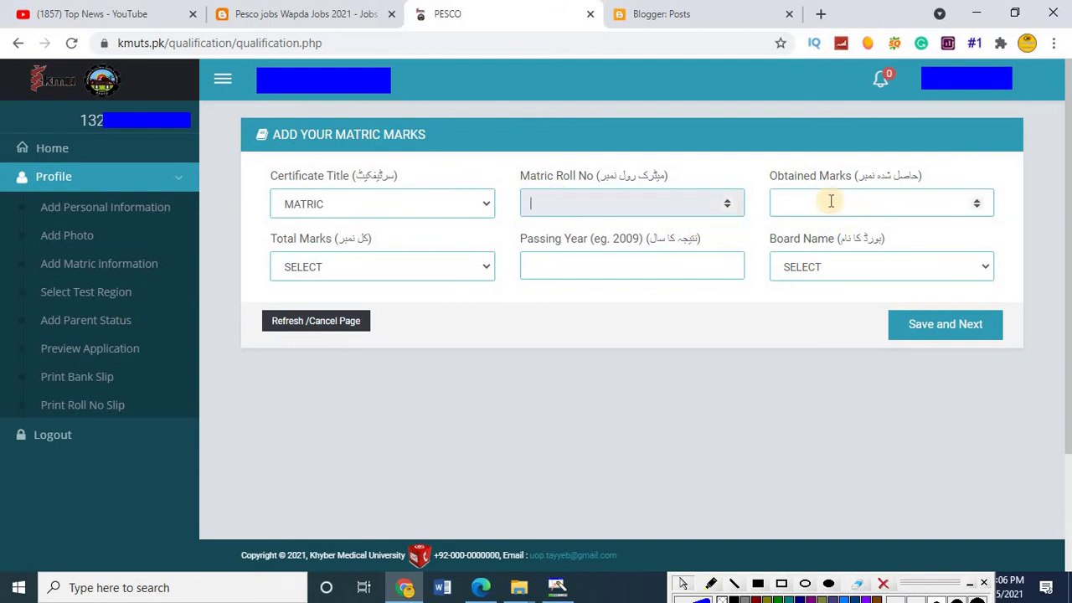
{"action": "left_click", "coordinate": [857, 204]}
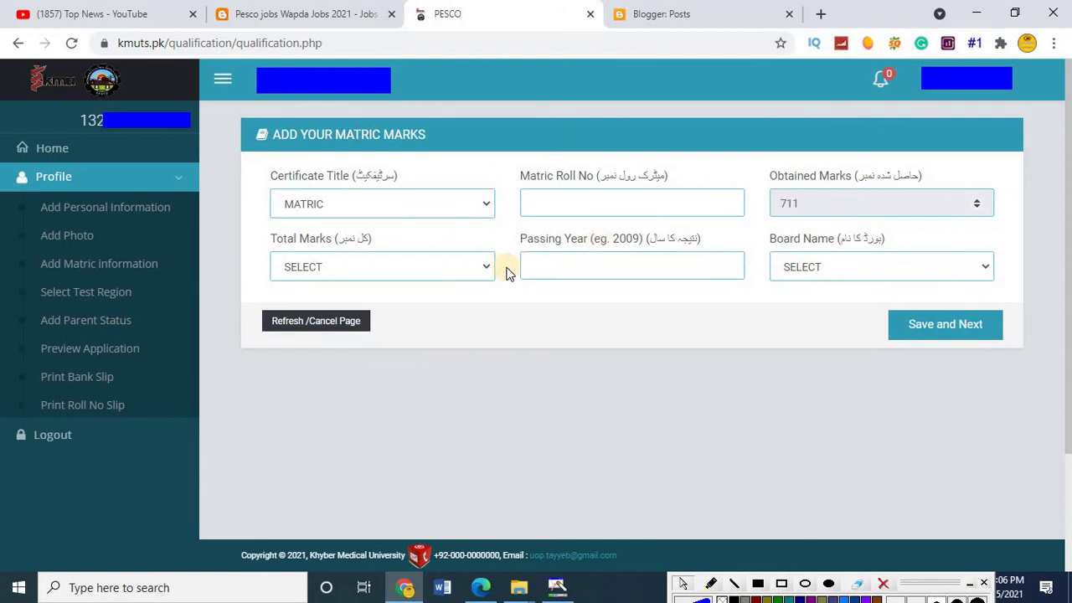
{"action": "left_click", "coordinate": [444, 270]}
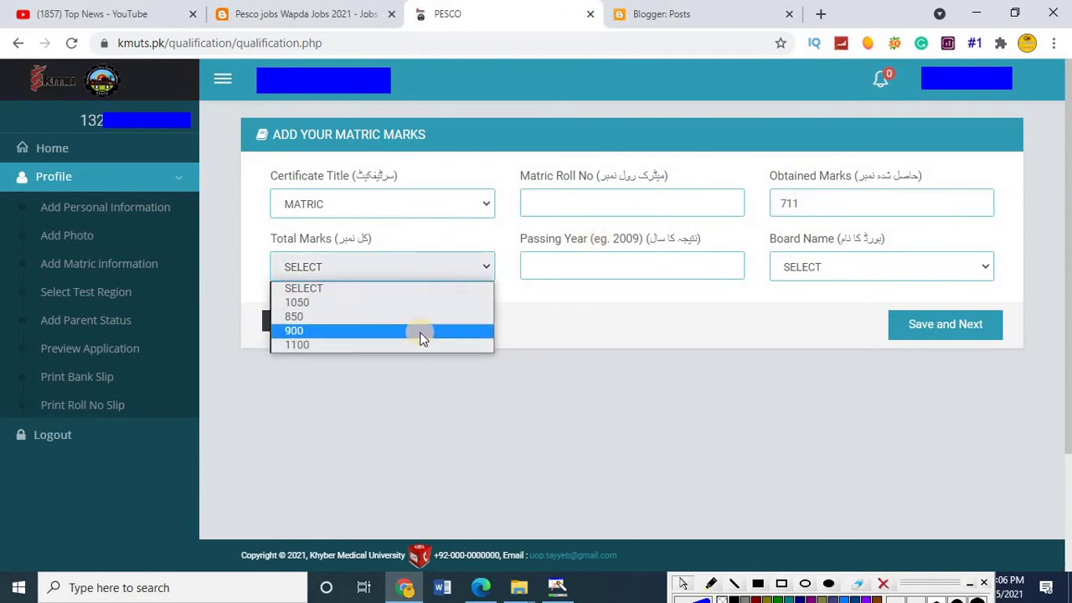
{"action": "left_click", "coordinate": [419, 344]}
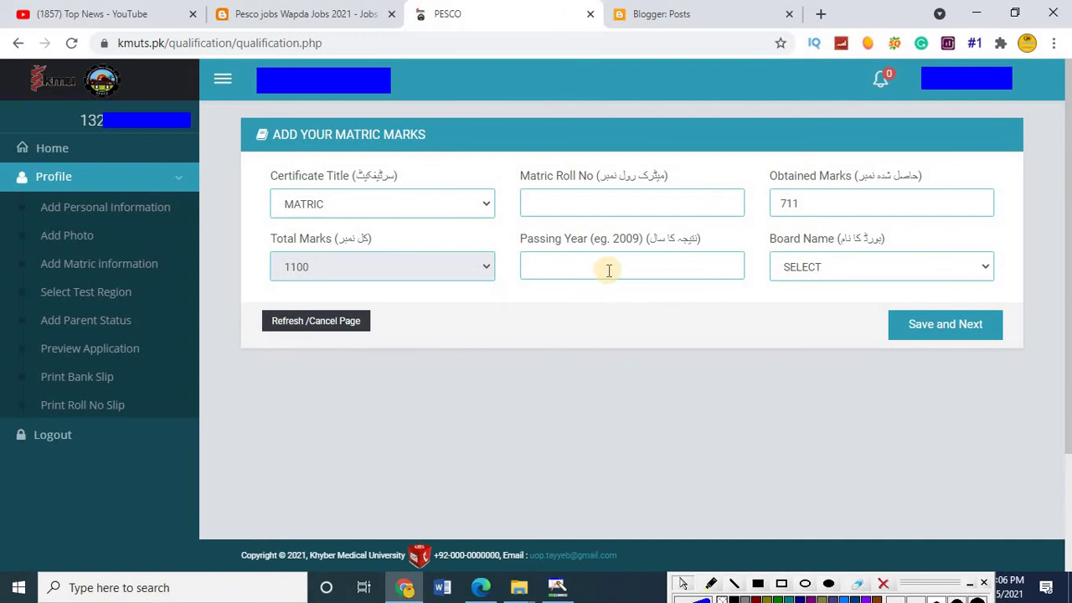
{"action": "left_click", "coordinate": [710, 276]}
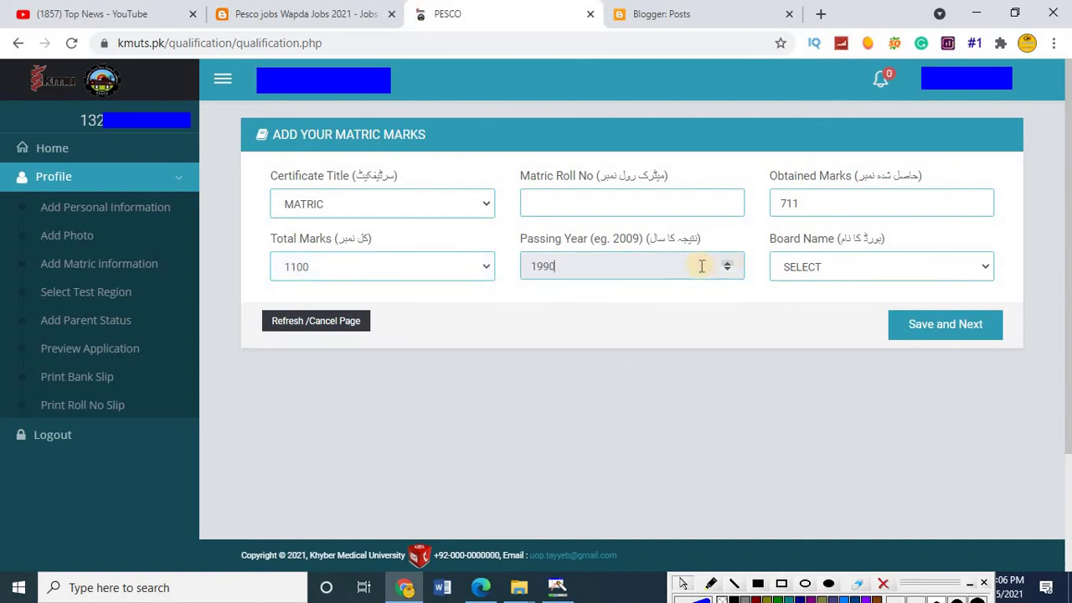
{"action": "left_click_drag", "start_coordinate": [639, 275], "coordinate": [448, 285]}
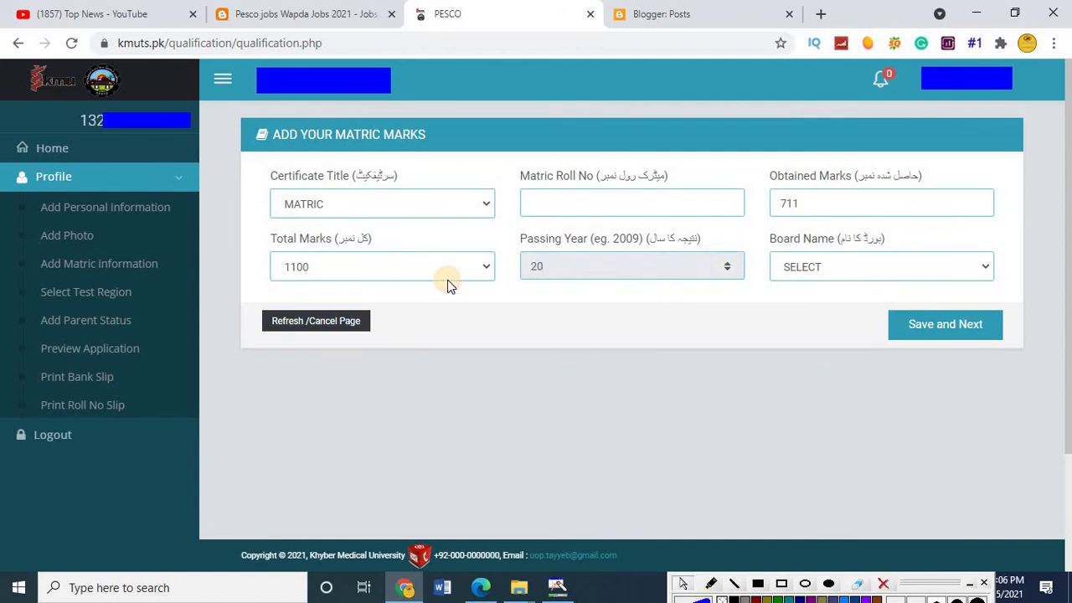
- Choose Board of Intermediate and Secondary Education Abbottabad, enter the matric roll number, and save the matric information
{"action": "left_click", "coordinate": [842, 276]}
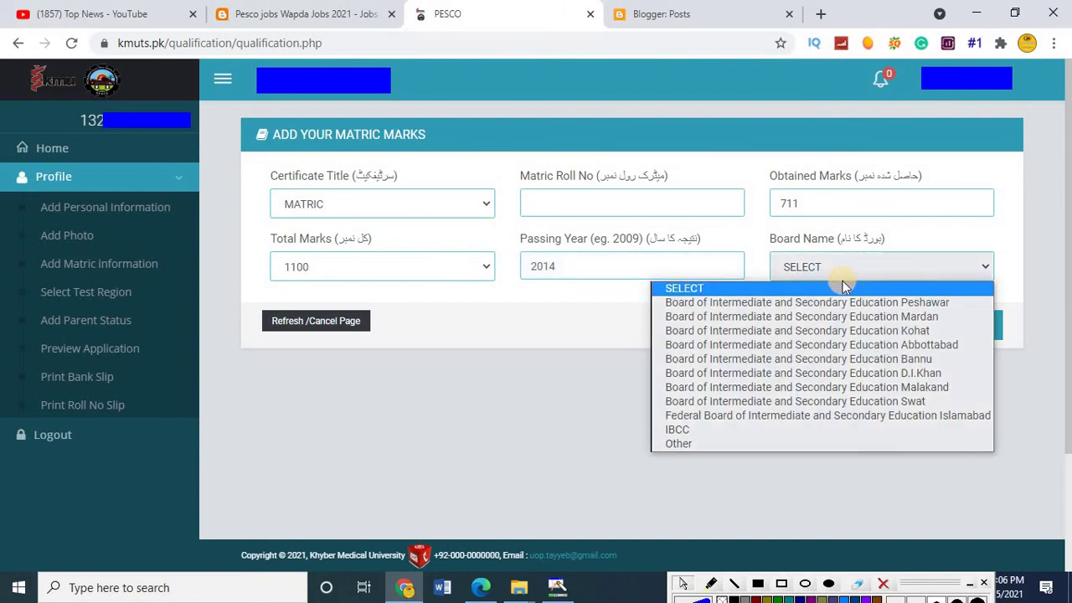
{"action": "key", "text": "Down"}
{"action": "key", "text": "Up"}
{"action": "left_click", "coordinate": [953, 344]}
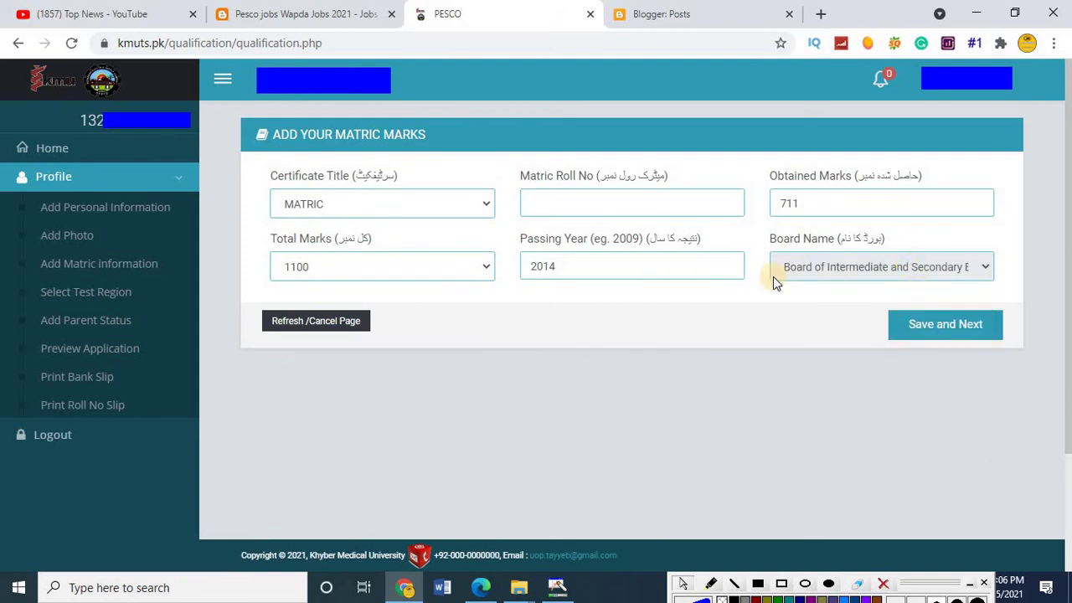
{"action": "left_click", "coordinate": [667, 196]}
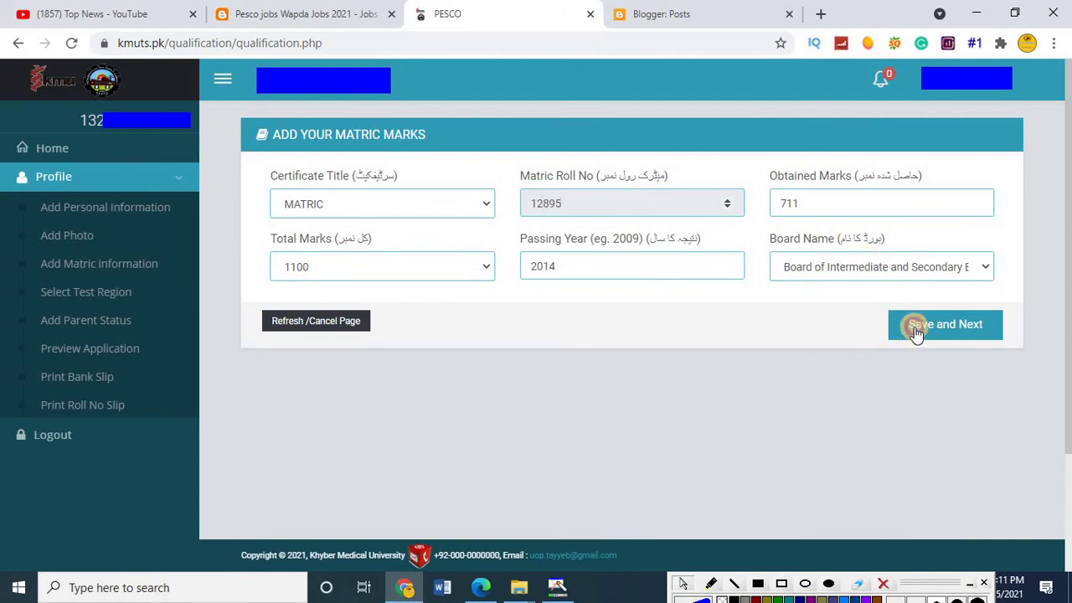
{"action": "left_click", "coordinate": [966, 327]}
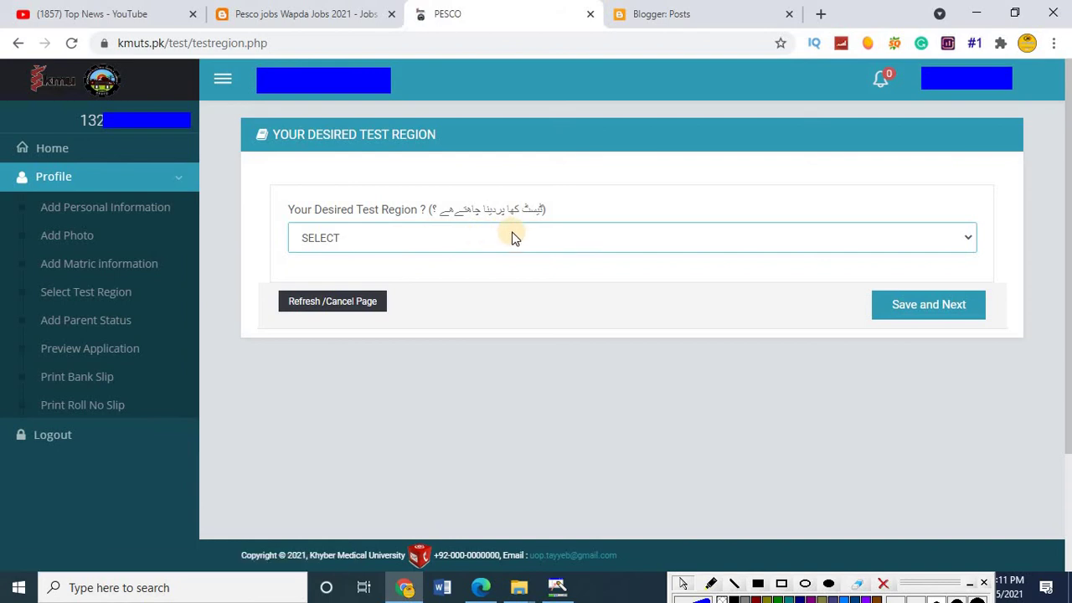
- Select Abbottabad as the desired test region and save it to proceed to the parent status page
{"action": "left_click", "coordinate": [512, 231]}
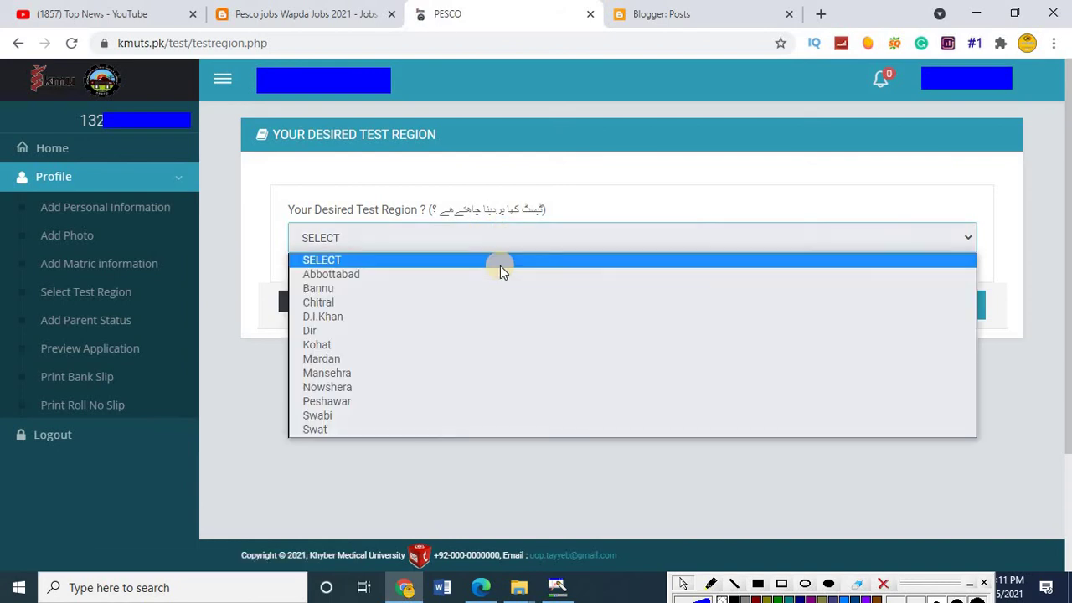
{"action": "left_click", "coordinate": [484, 276]}
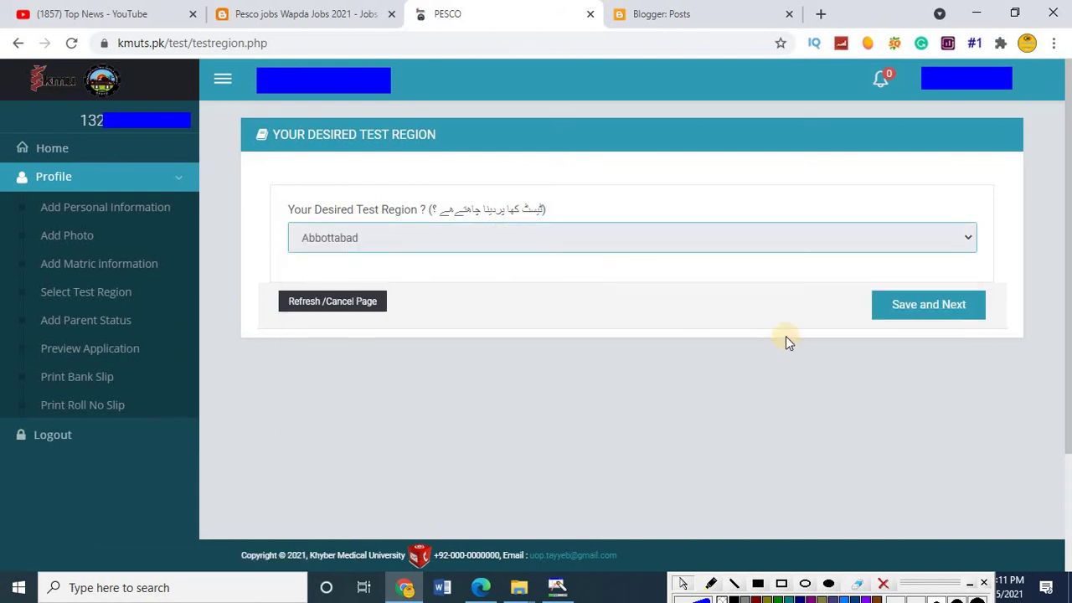
{"action": "left_click", "coordinate": [907, 307]}
{"action": "left_click", "coordinate": [906, 308]}
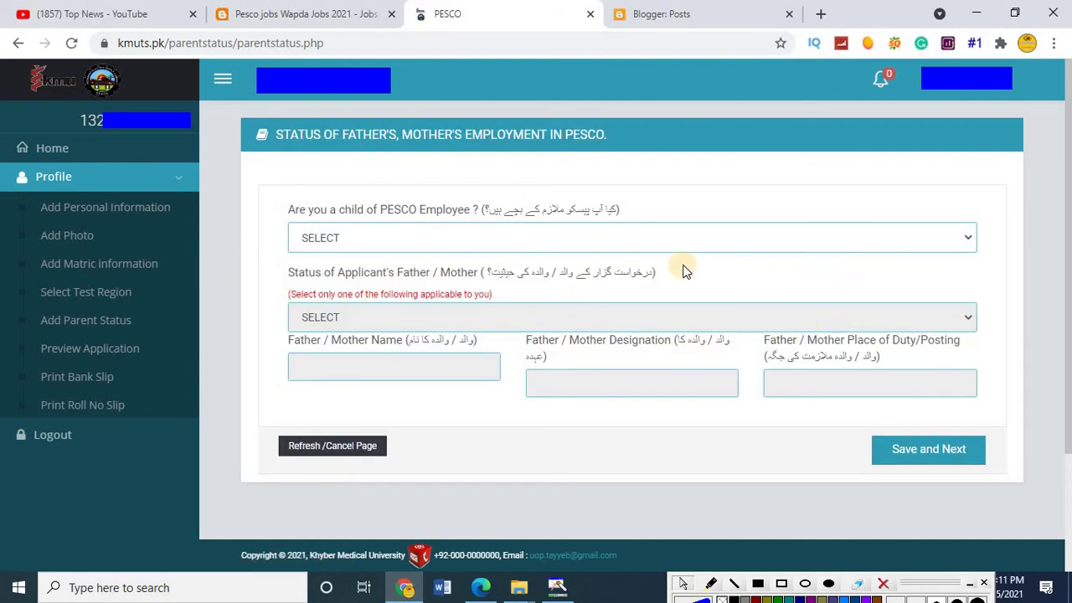
- Answer NO to being a child of a PESCO employee and save the parent status
{"action": "left_click", "coordinate": [550, 230]}
{"action": "left_click", "coordinate": [536, 290]}
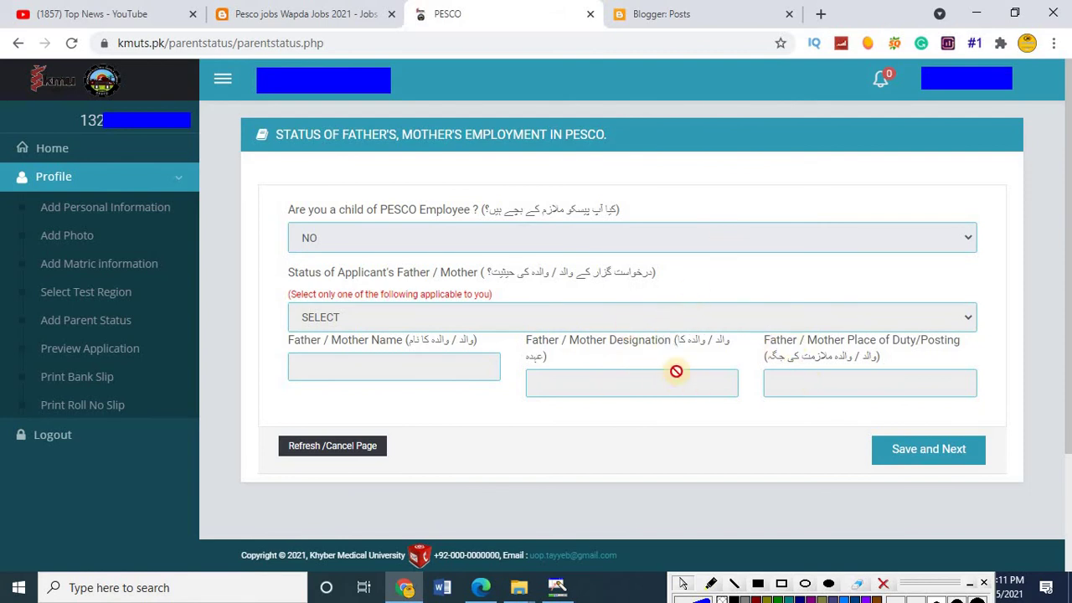
{"action": "left_click", "coordinate": [943, 452]}
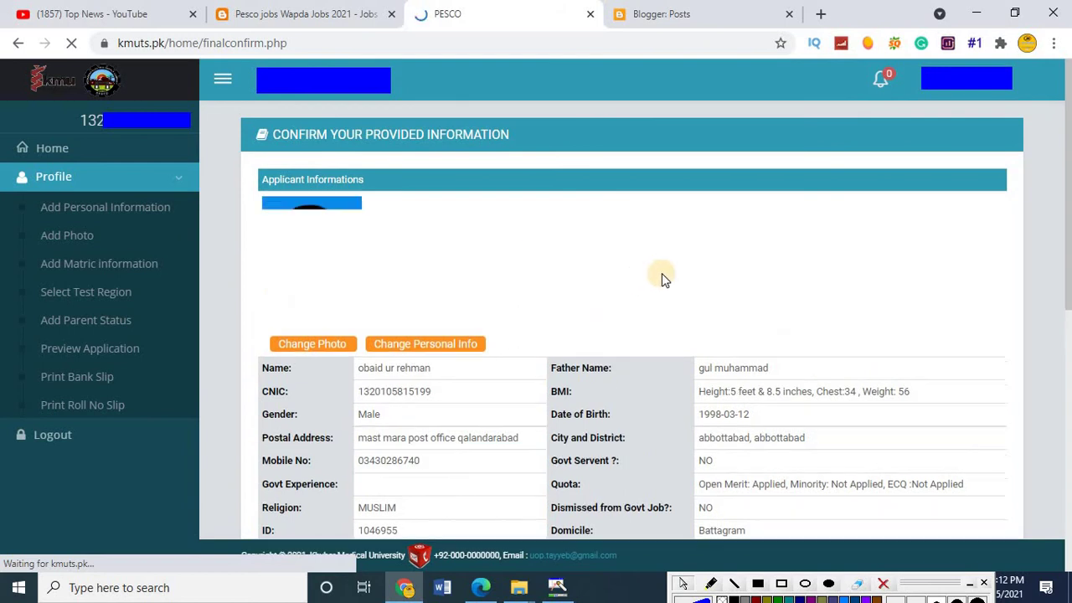
- Accept the declaration that the provided information is true, and submit the application to produce the bank deposit slip
{"action": "left_click_drag", "start_coordinate": [1069, 204], "coordinate": [1068, 429]}
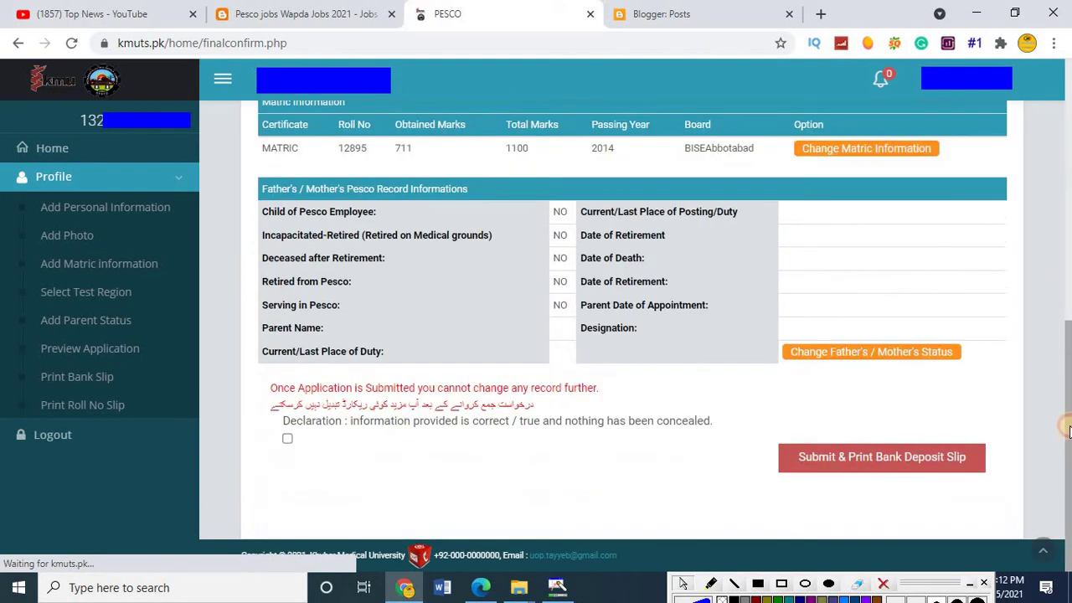
{"action": "left_click", "coordinate": [875, 462]}
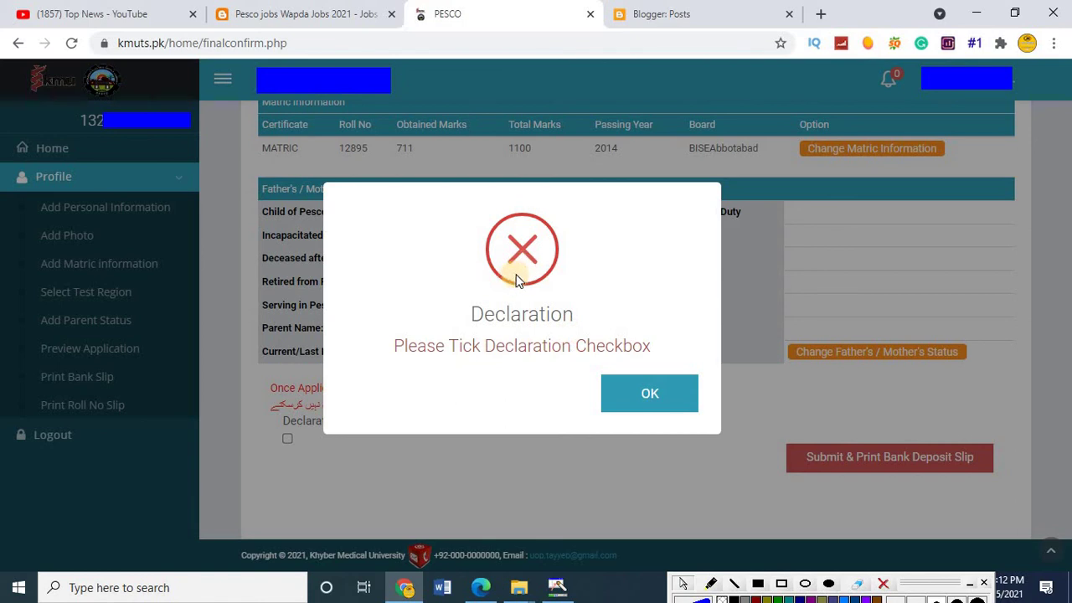
{"action": "left_click", "coordinate": [638, 400]}
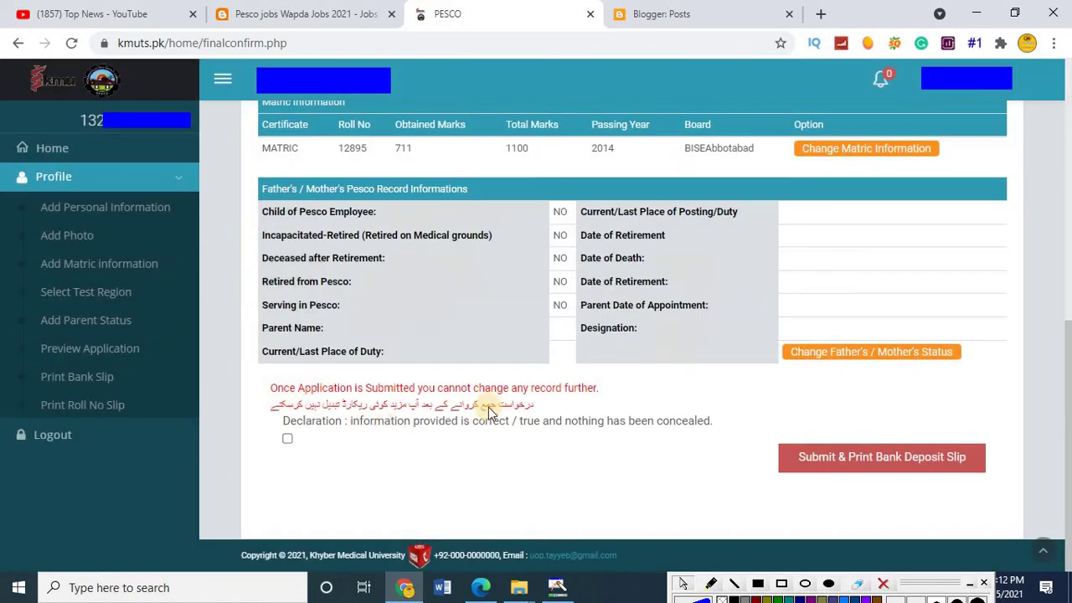
{"action": "left_click", "coordinate": [289, 441]}
{"action": "left_click", "coordinate": [863, 466]}
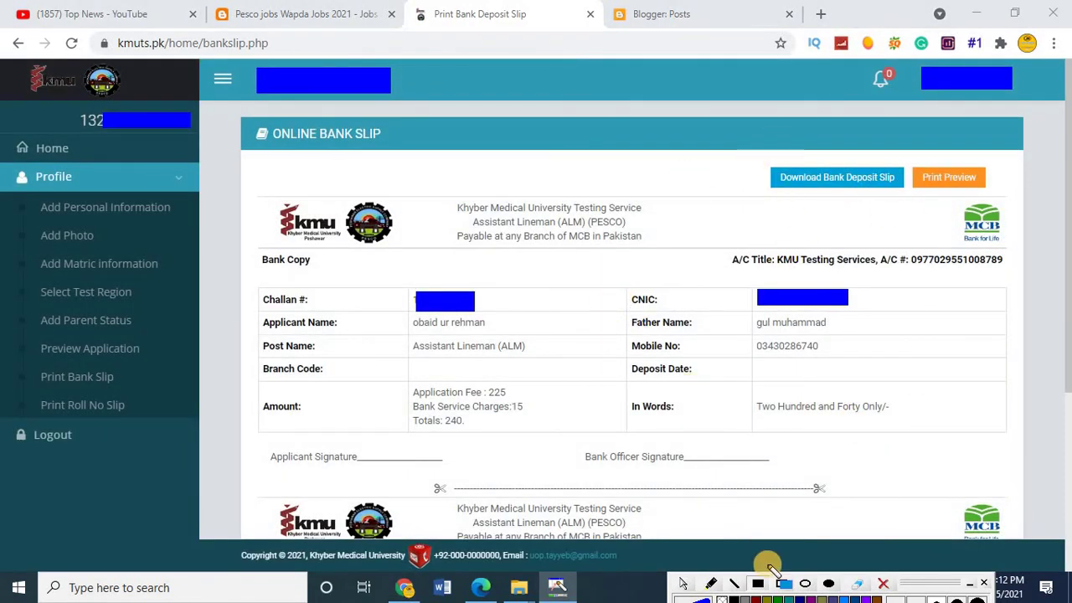
- Frame the entire online bank slip with a large outlined rectangle
{"action": "left_click", "coordinate": [781, 583]}
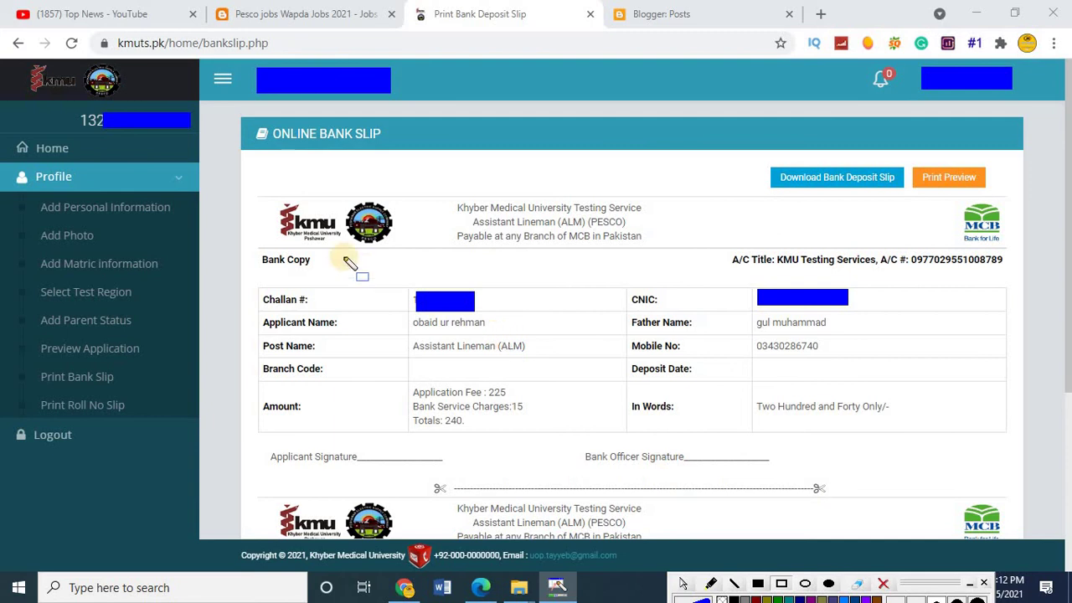
{"action": "mouse_move", "coordinate": [227, 110]}
{"action": "left_mouse_down"}
{"action": "mouse_move", "coordinate": [440, 343]}
{"action": "mouse_move", "coordinate": [525, 414]}
{"action": "left_mouse_up"}
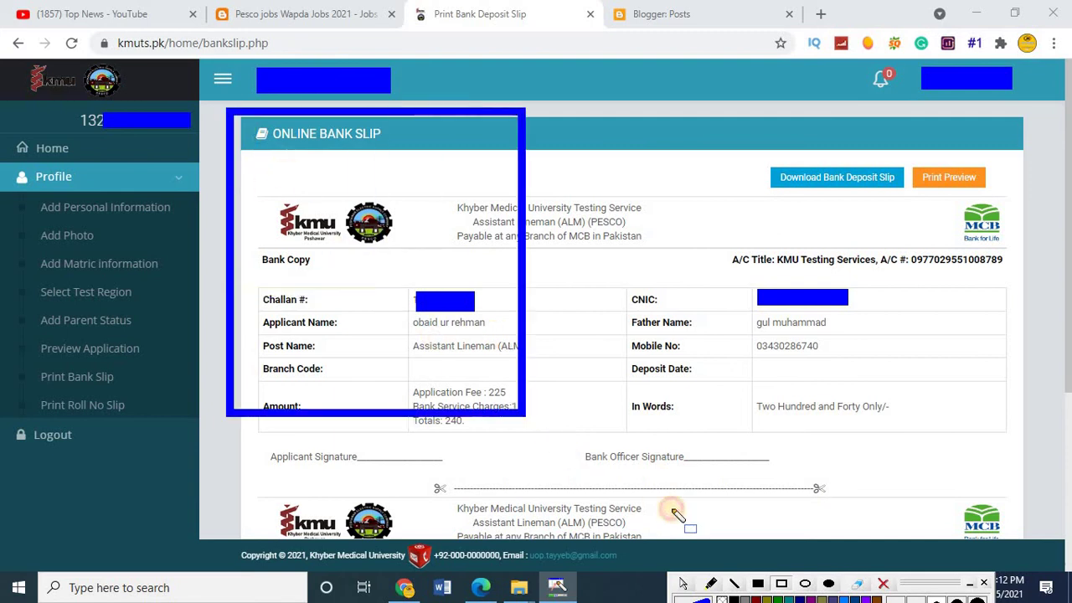
{"action": "mouse_move", "coordinate": [677, 513]}
{"action": "left_mouse_down"}
{"action": "mouse_move", "coordinate": [913, 568]}
{"action": "mouse_move", "coordinate": [1029, 556]}
{"action": "left_mouse_up"}
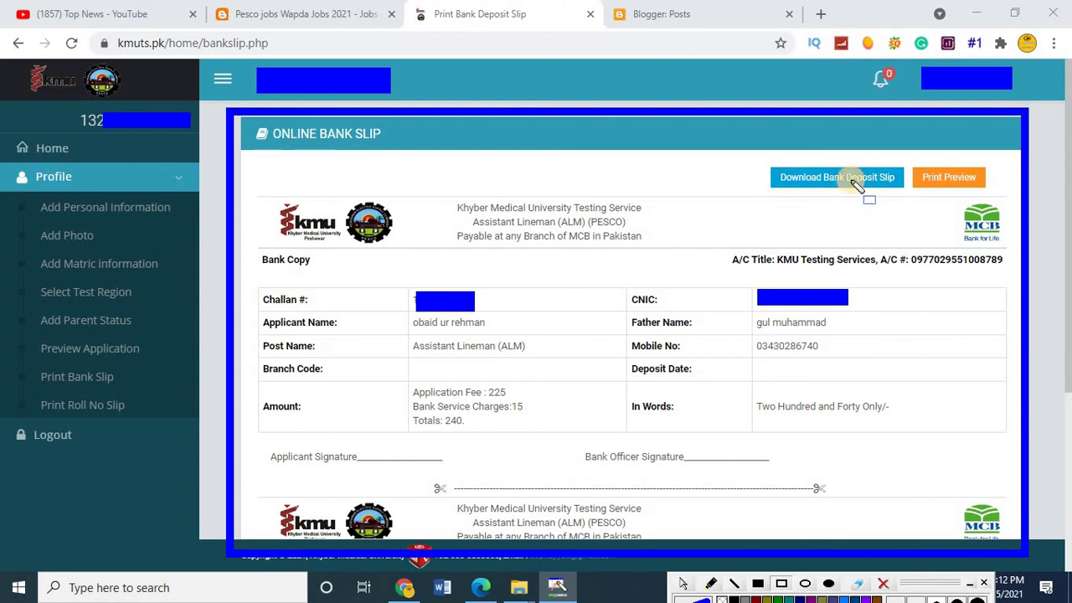
- Frame Download Bank Deposit Slip and the fee amounts on the bank slip with outlined rectangles
{"action": "left_click", "coordinate": [763, 156]}
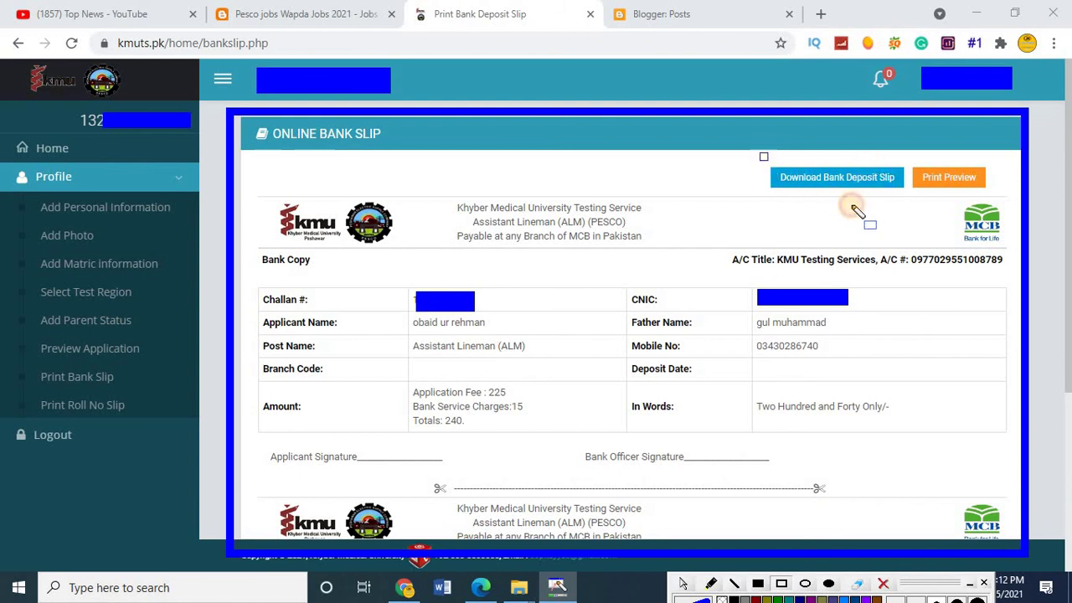
{"action": "left_click_drag", "start_coordinate": [764, 156], "coordinate": [915, 208]}
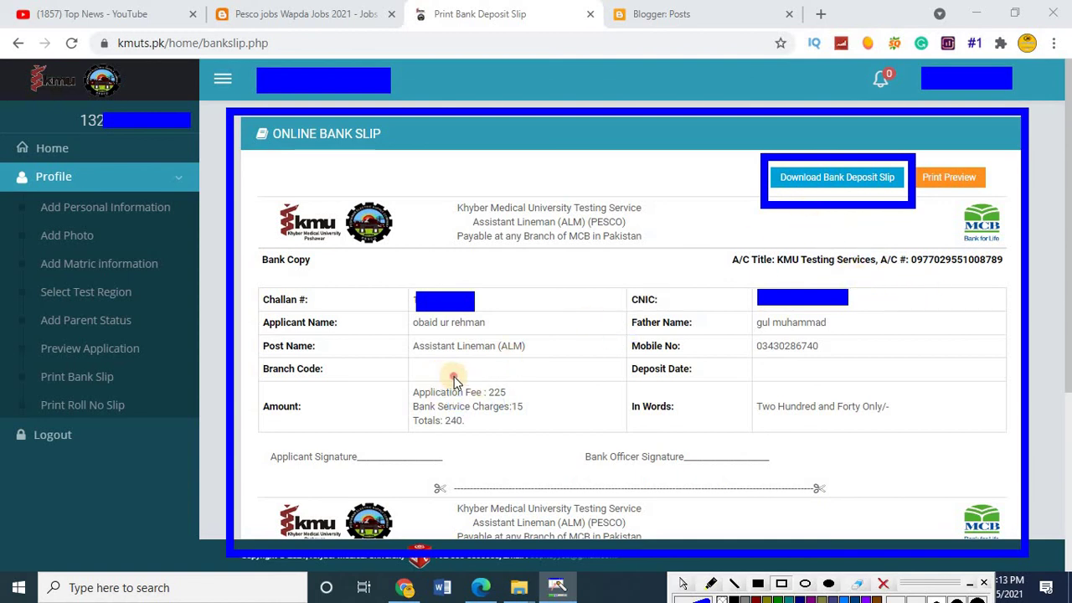
{"action": "mouse_move", "coordinate": [449, 373]}
{"action": "left_mouse_down"}
{"action": "mouse_move", "coordinate": [574, 434]}
{"action": "mouse_move", "coordinate": [572, 424]}
{"action": "left_mouse_up"}
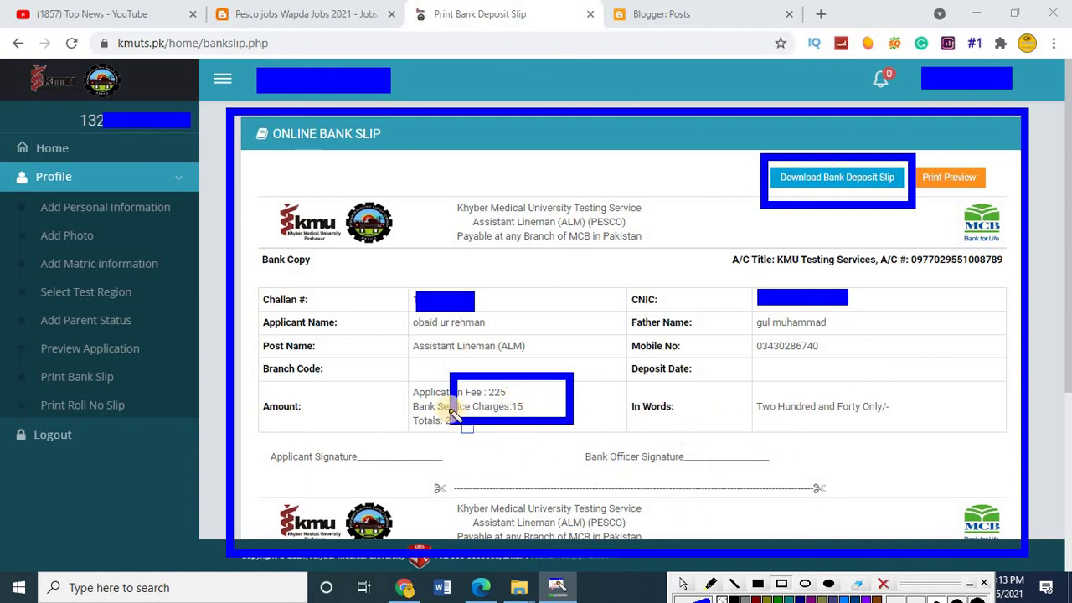
{"action": "left_click_drag", "start_coordinate": [428, 409], "coordinate": [502, 437]}
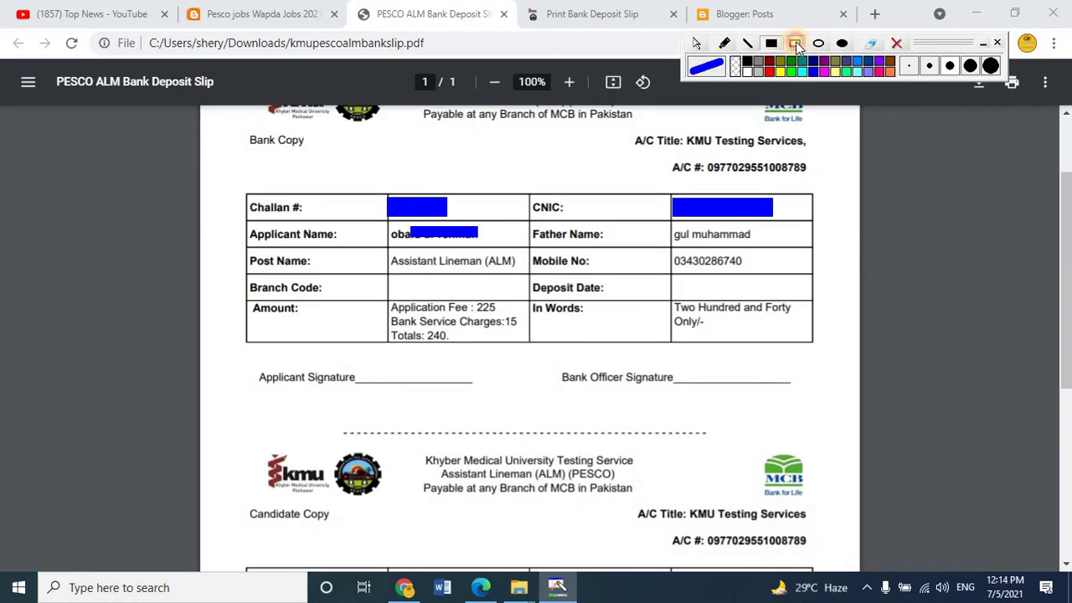
- Frame the Bank Copy and Candidate Copy labels on the deposit slip PDF with rectangles, and clear all drawings
{"action": "left_click", "coordinate": [796, 48]}
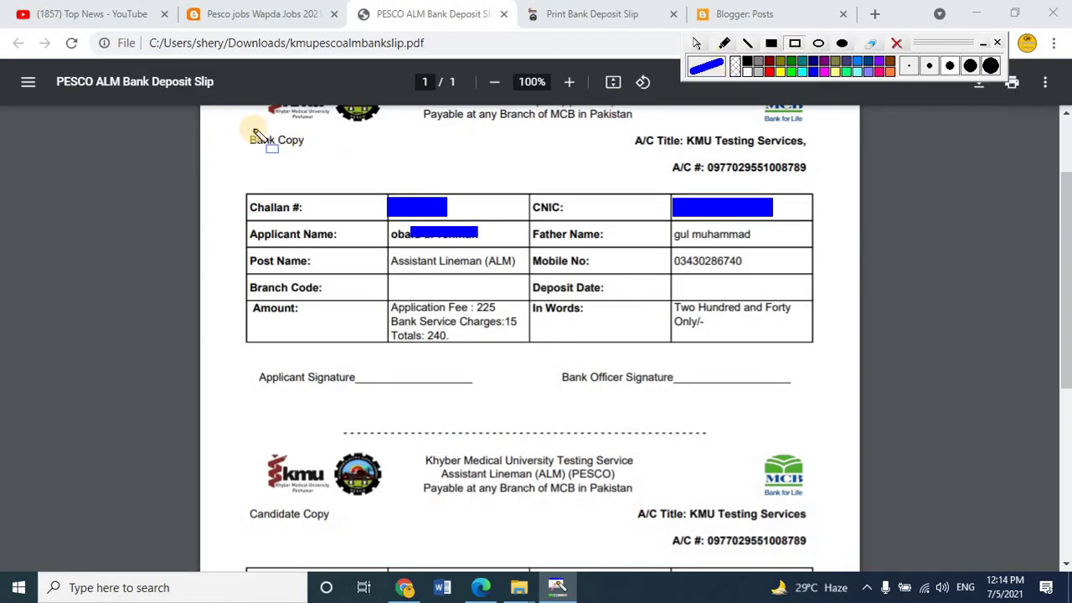
{"action": "mouse_move", "coordinate": [253, 136]}
{"action": "left_mouse_down"}
{"action": "mouse_move", "coordinate": [240, 132]}
{"action": "mouse_move", "coordinate": [268, 144]}
{"action": "mouse_move", "coordinate": [246, 124]}
{"action": "mouse_move", "coordinate": [266, 143]}
{"action": "mouse_move", "coordinate": [349, 172]}
{"action": "mouse_move", "coordinate": [344, 165]}
{"action": "left_mouse_up"}
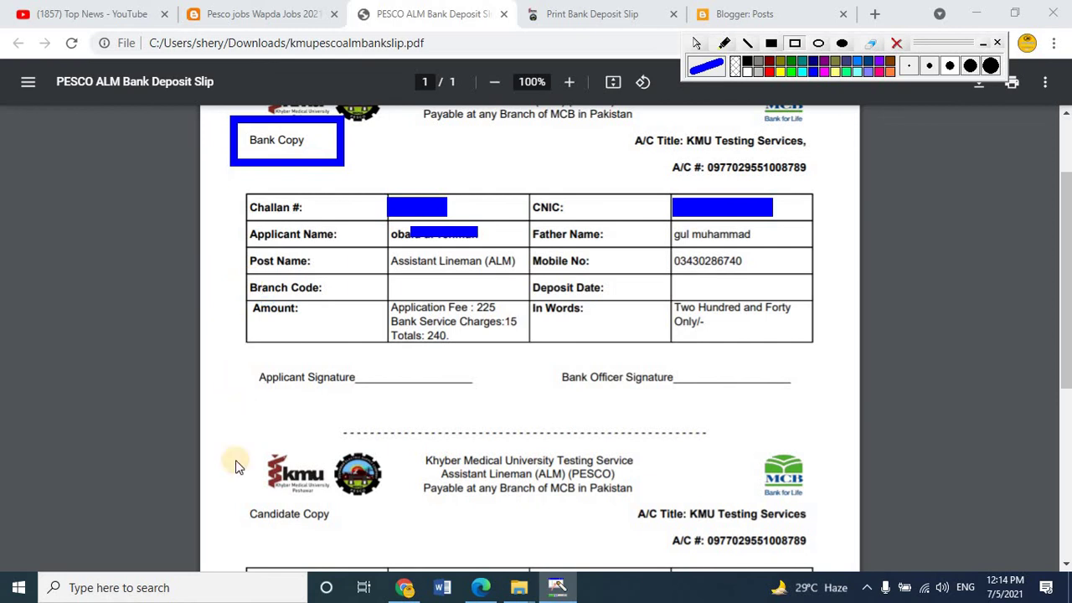
{"action": "mouse_move", "coordinate": [234, 501]}
{"action": "left_mouse_down"}
{"action": "mouse_move", "coordinate": [318, 539]}
{"action": "mouse_move", "coordinate": [366, 531]}
{"action": "left_mouse_up"}
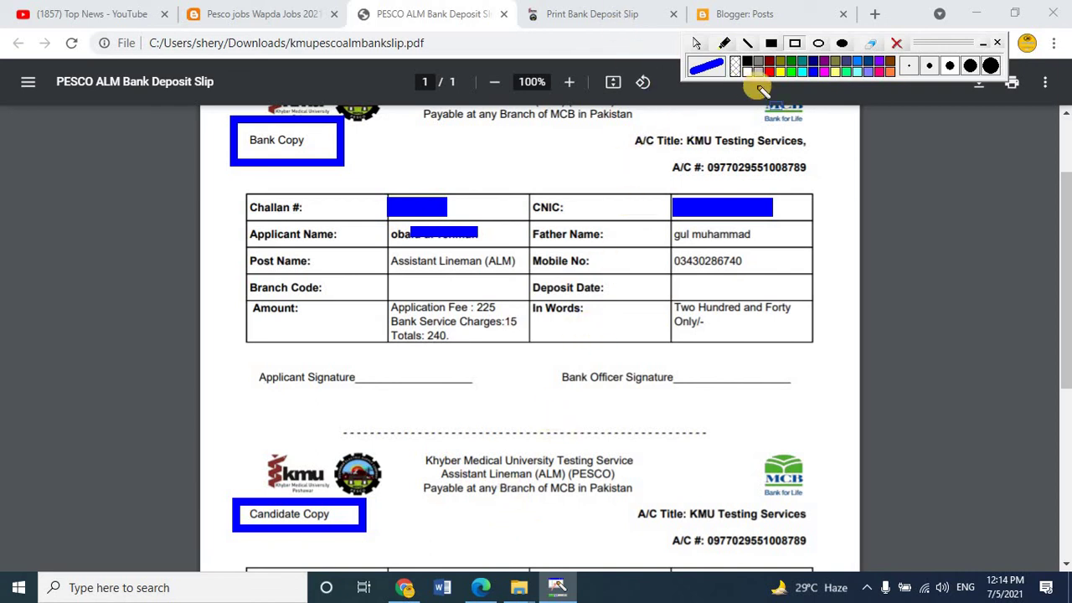
{"action": "left_click", "coordinate": [896, 42]}
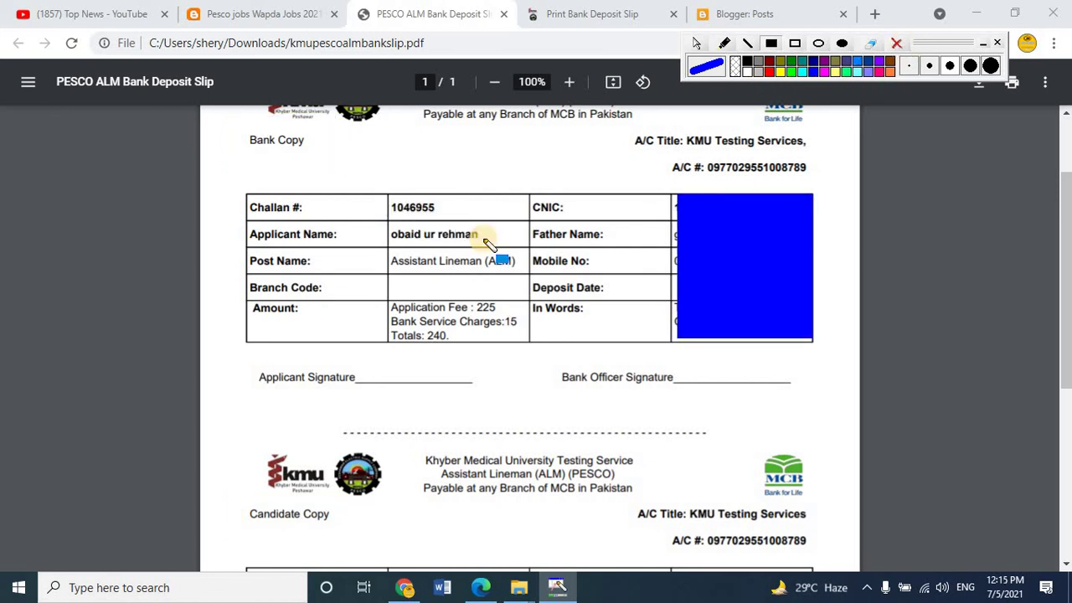
- Return to the online bank slip page and open the roll number slip page from there
{"action": "left_click", "coordinate": [577, 20]}
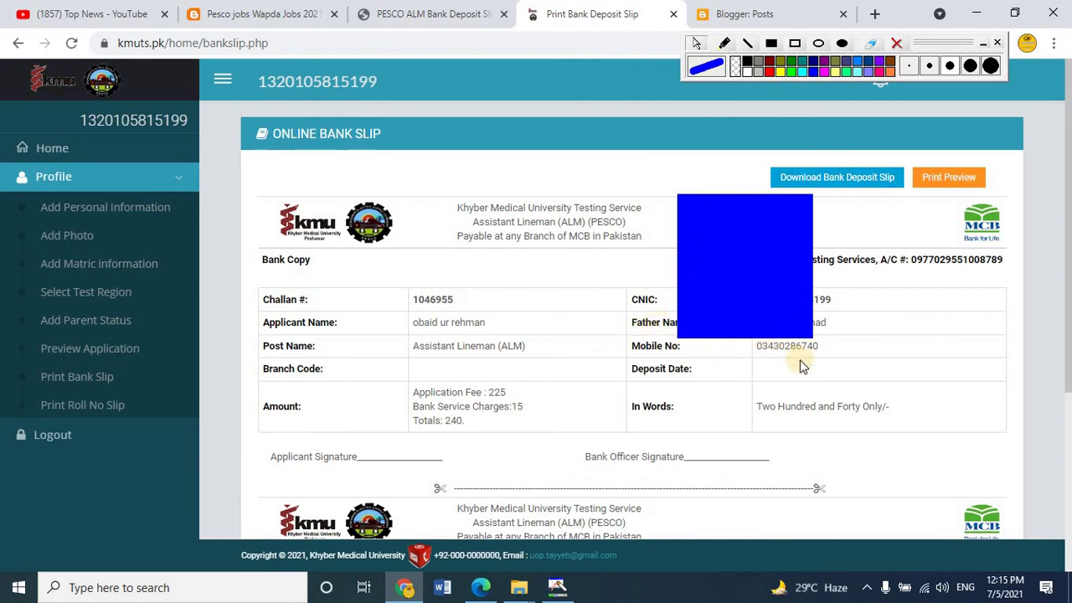
{"action": "left_click", "coordinate": [120, 405]}
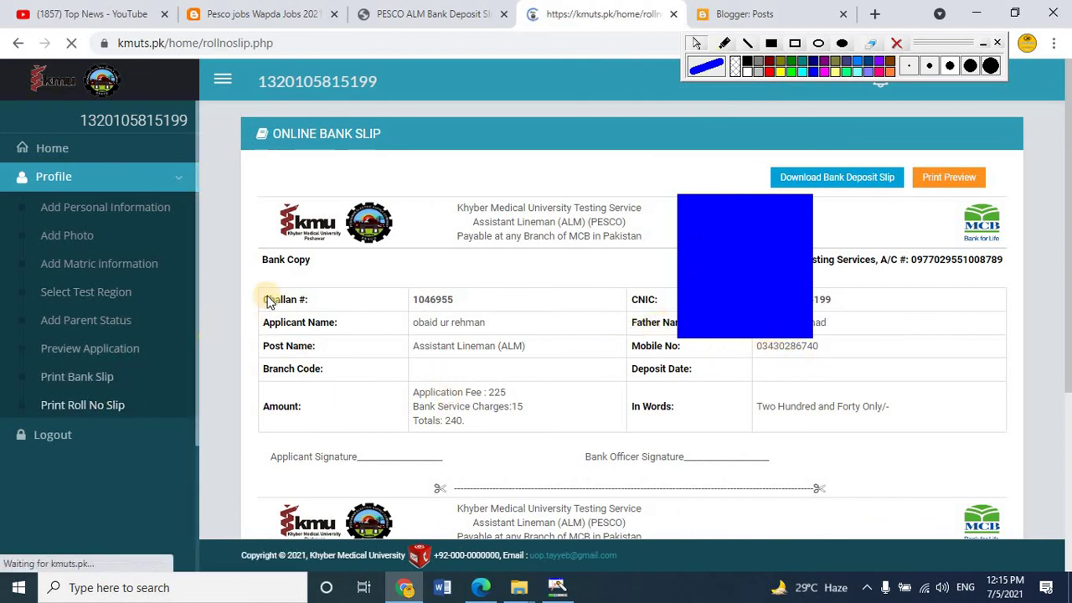